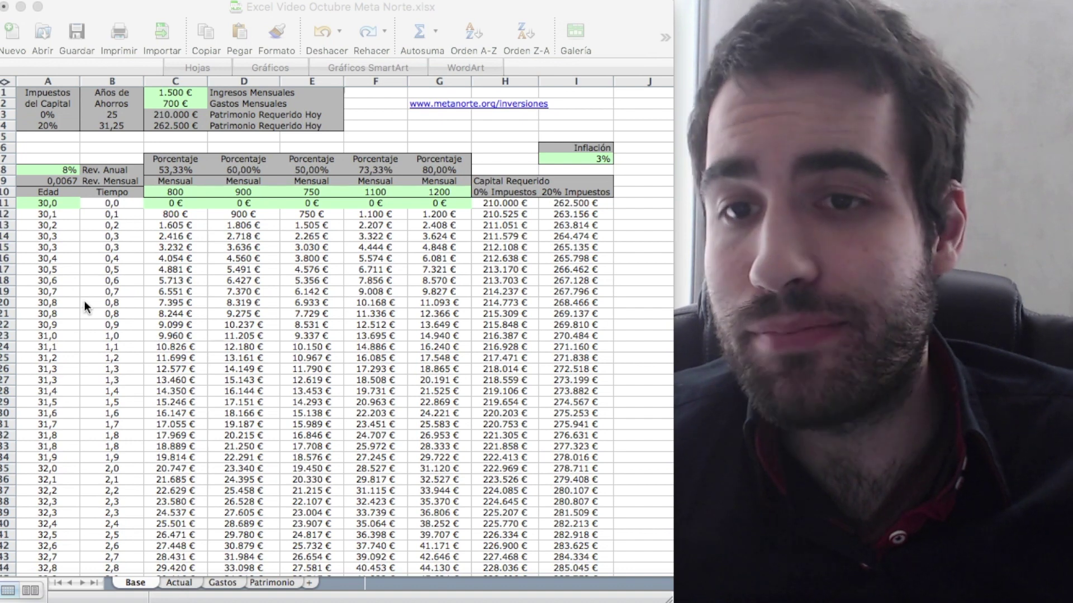
Cycle through the Actual, Gastos and Patrimonio sheets, then return to Base.
left_click(170, 588)
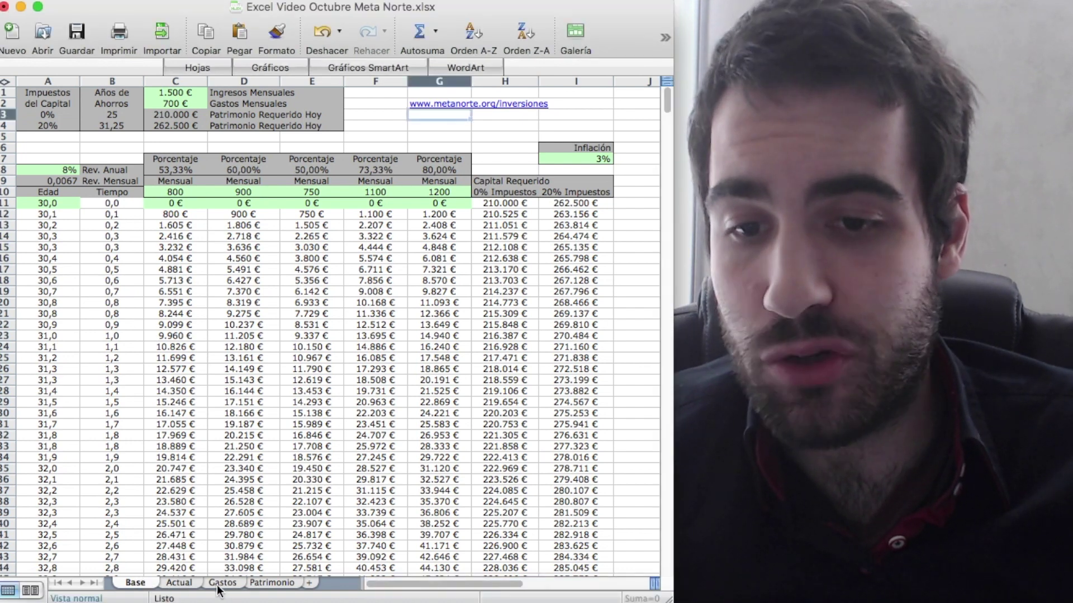
left_click(187, 585)
left_click(225, 585)
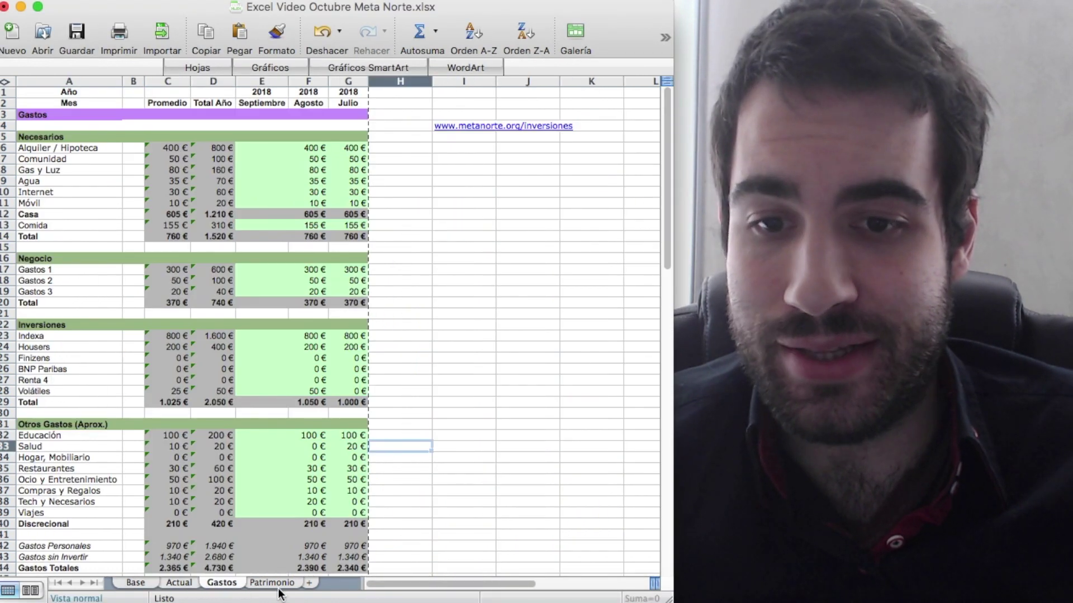
left_click(251, 584)
left_click(137, 585)
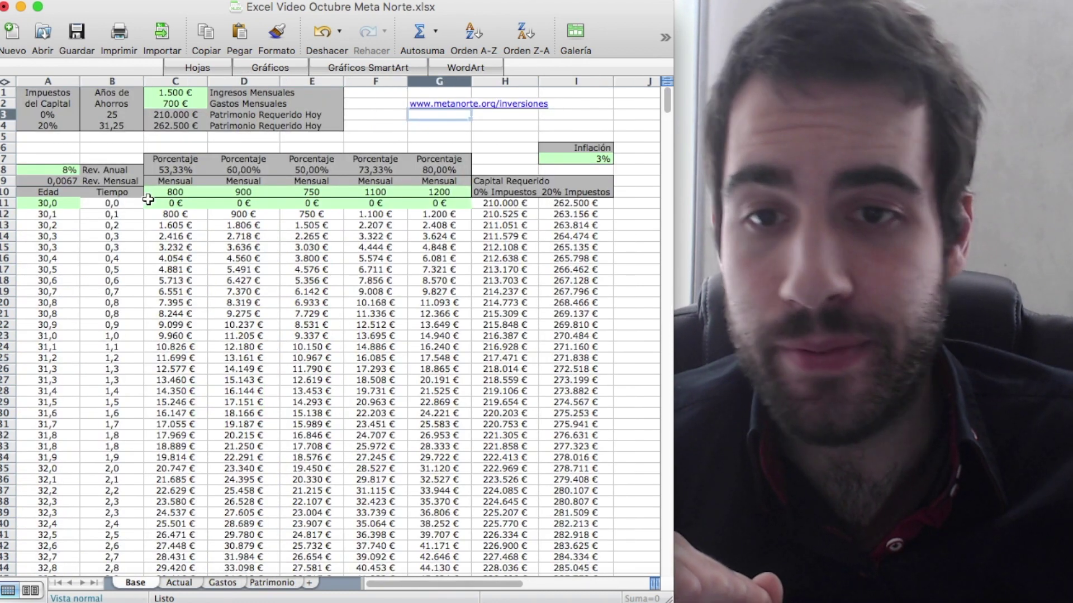
On Base, highlight the link cells F2:I2, then the table blocks A4:I35 and A5:I41.
left_click_drag(396, 105, 562, 103)
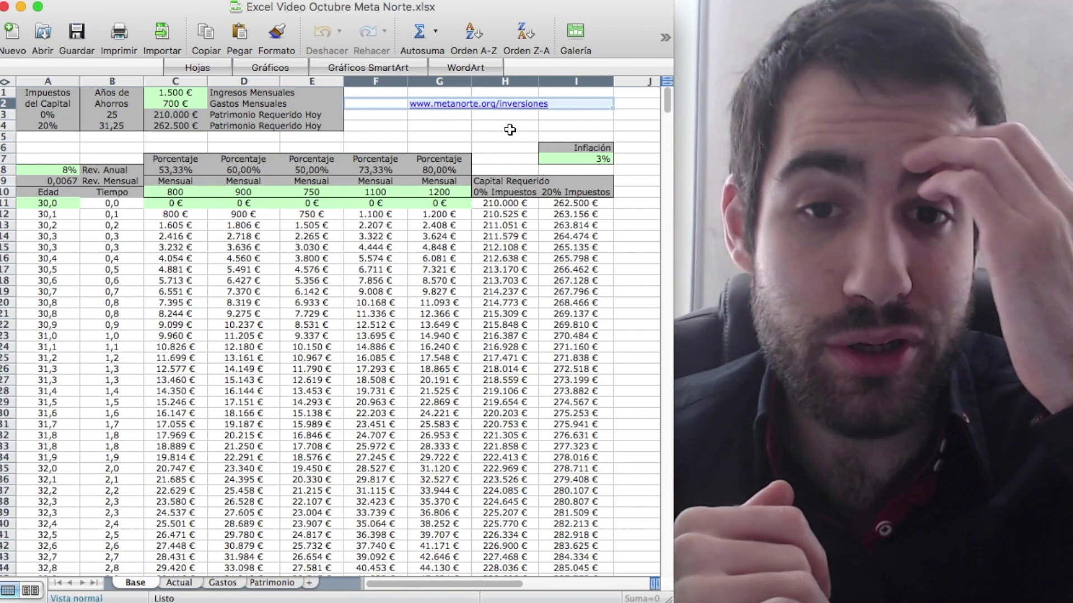
left_click(509, 129)
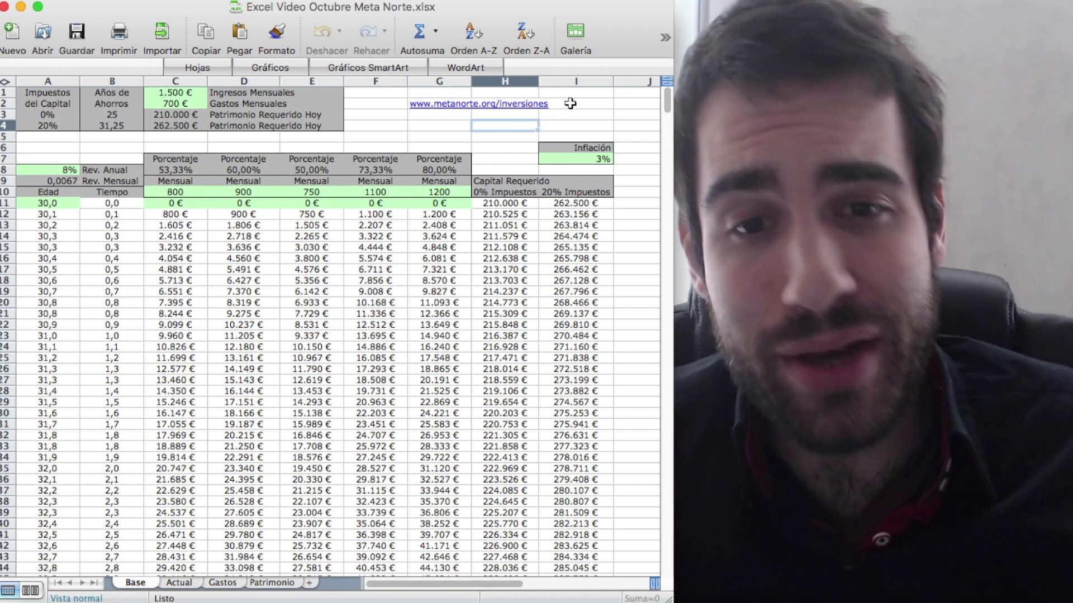
left_click_drag(576, 126, 47, 468)
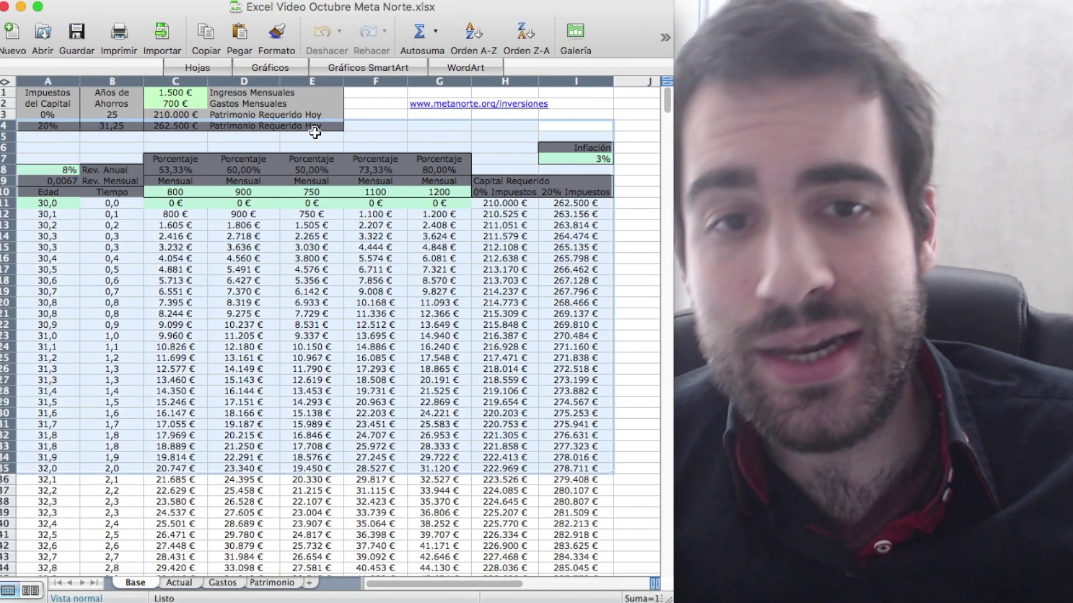
left_click(420, 126)
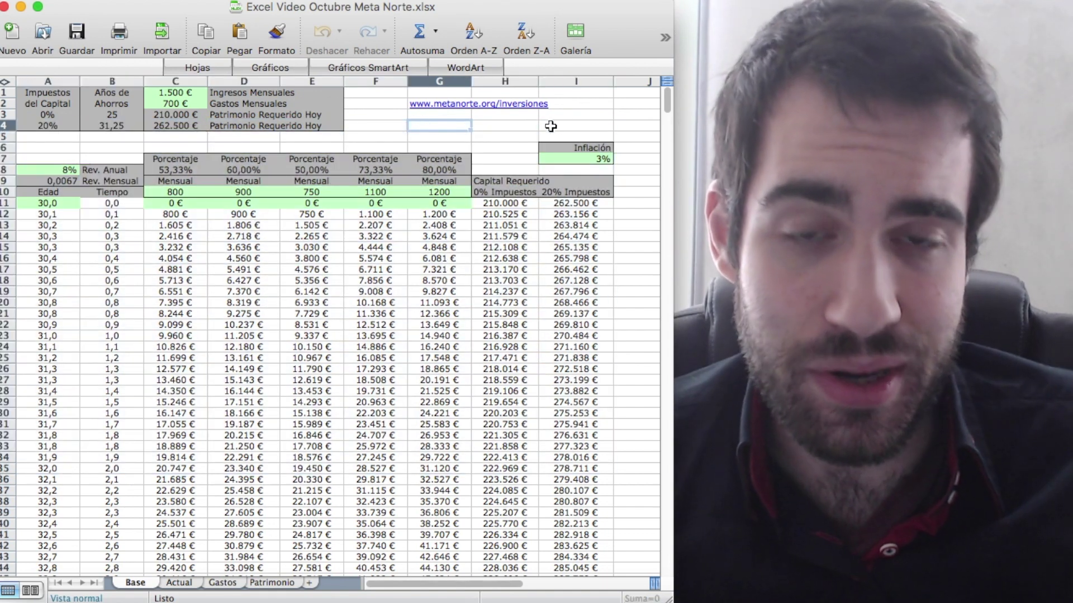
left_click_drag(575, 136, 5, 547)
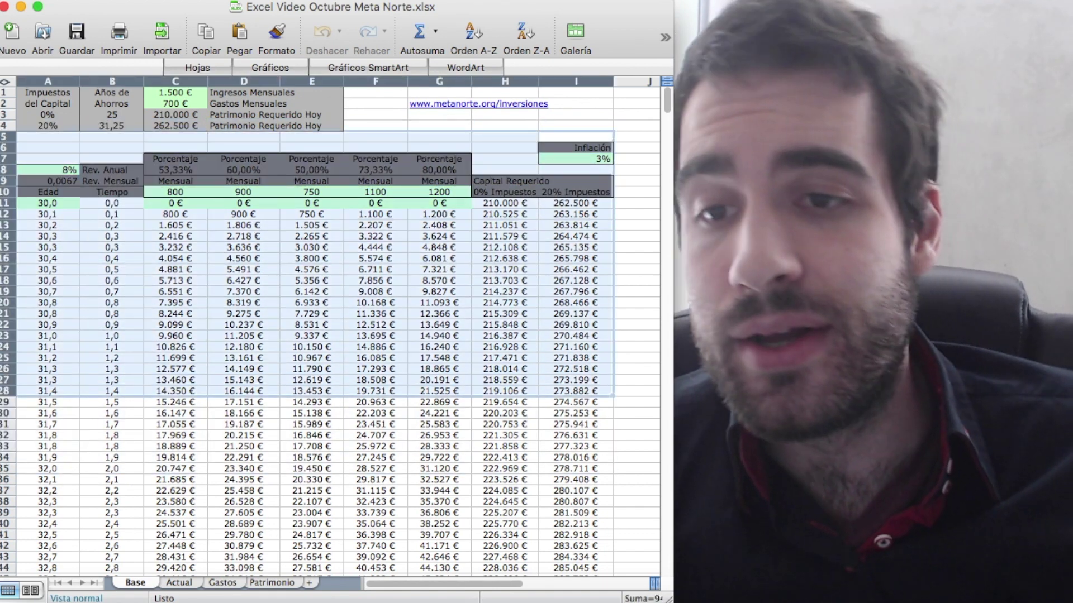
left_click(533, 129)
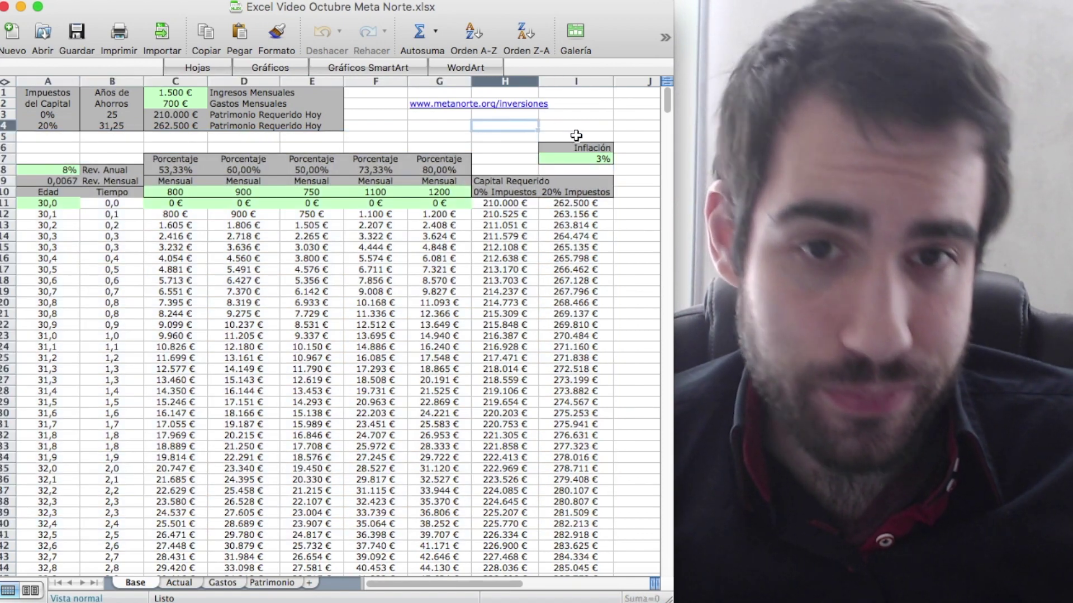
Highlight rows 5–39 and the F1:H3 link area on Base, then show the Actual sheet.
left_click_drag(575, 135, 14, 509)
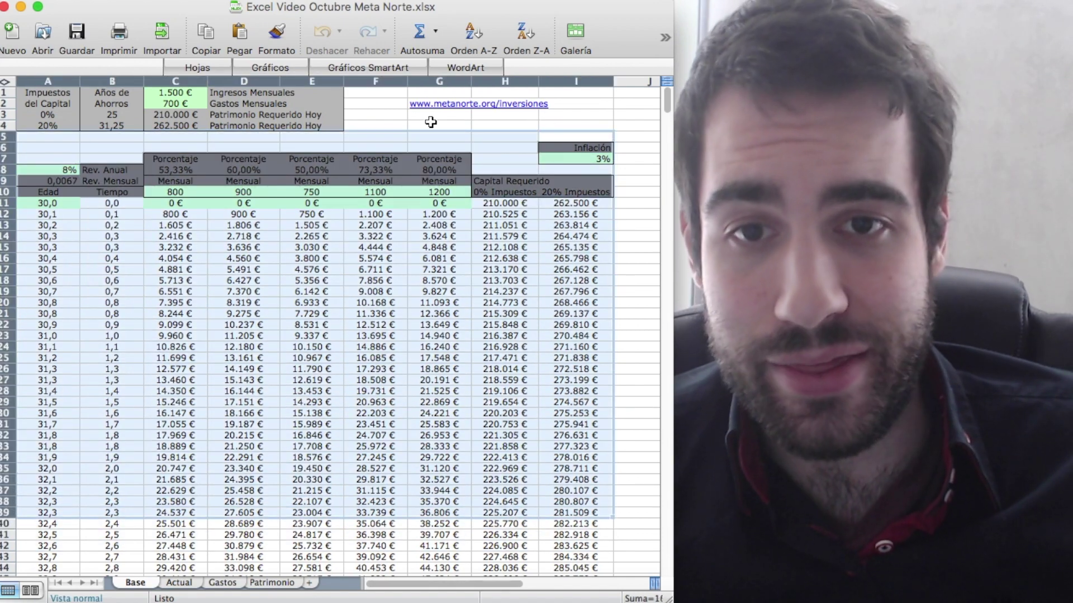
left_click(430, 123)
left_click_drag(388, 96, 537, 114)
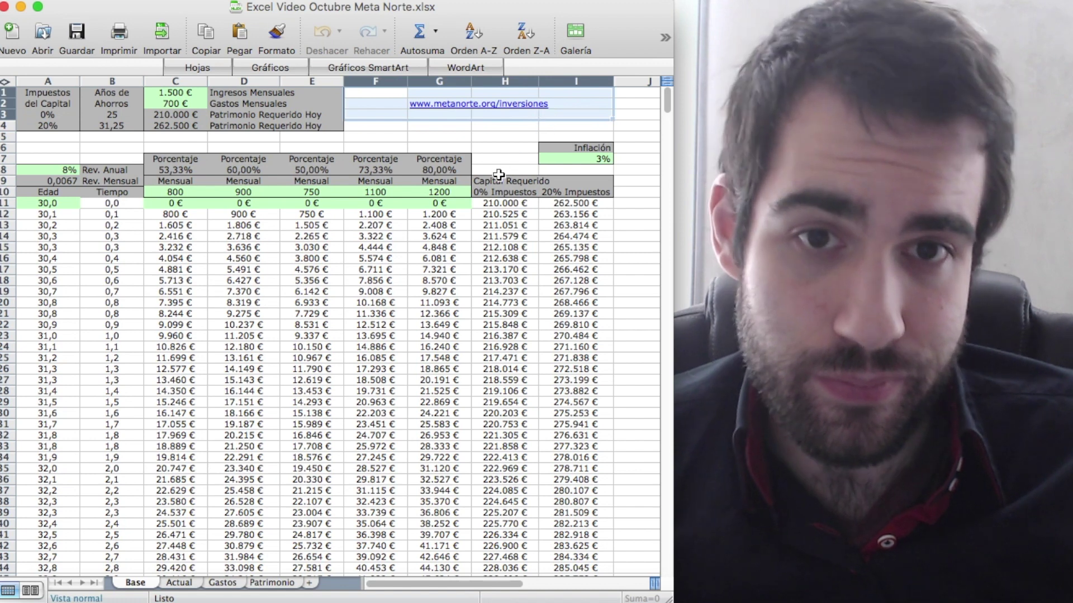
left_click(443, 138)
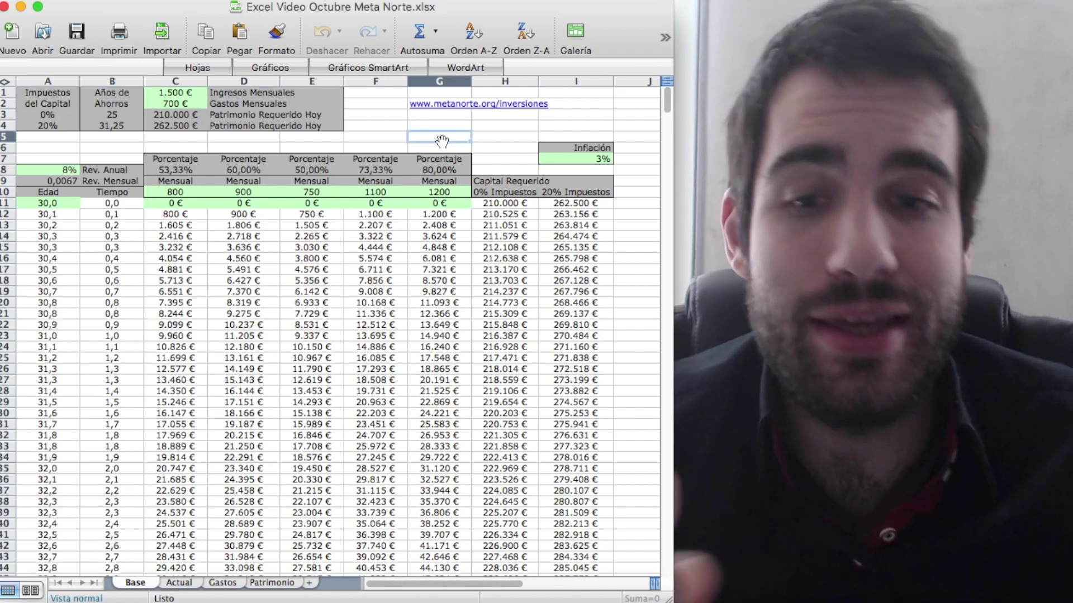
left_click(179, 583)
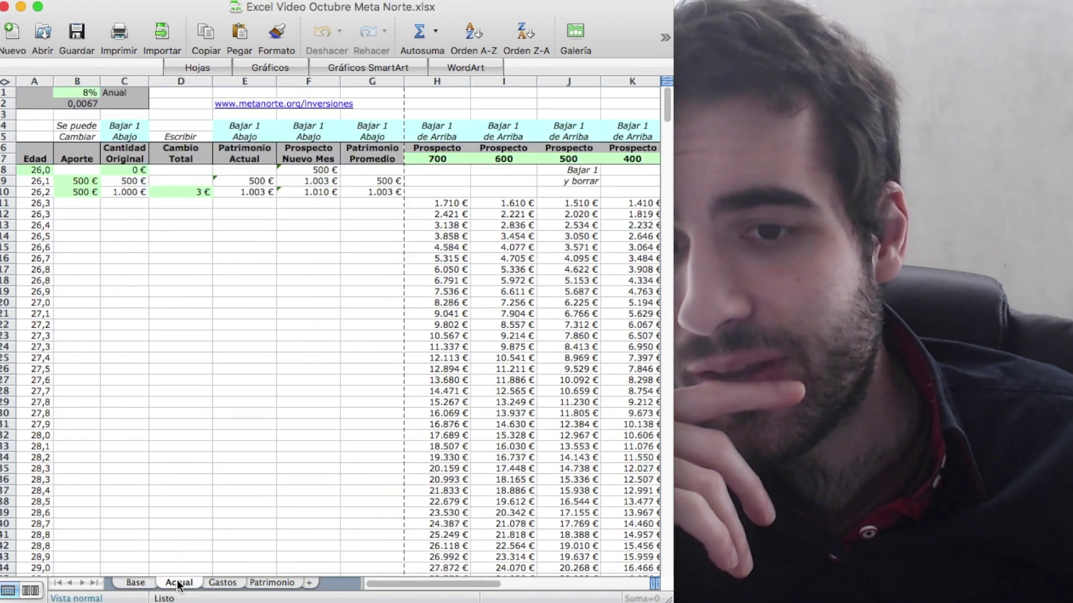
Step through Gastos and Patrimonio, then select the Necesarios amounts E6:F11 on Gastos to see their sum.
key("ctrl+Page_Down")
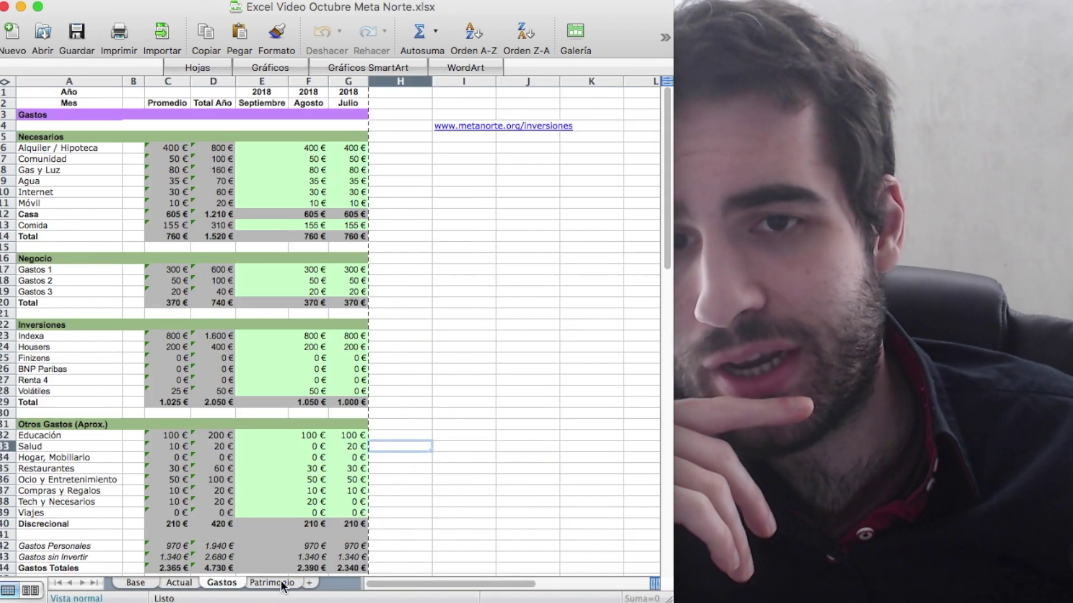
left_click(280, 584)
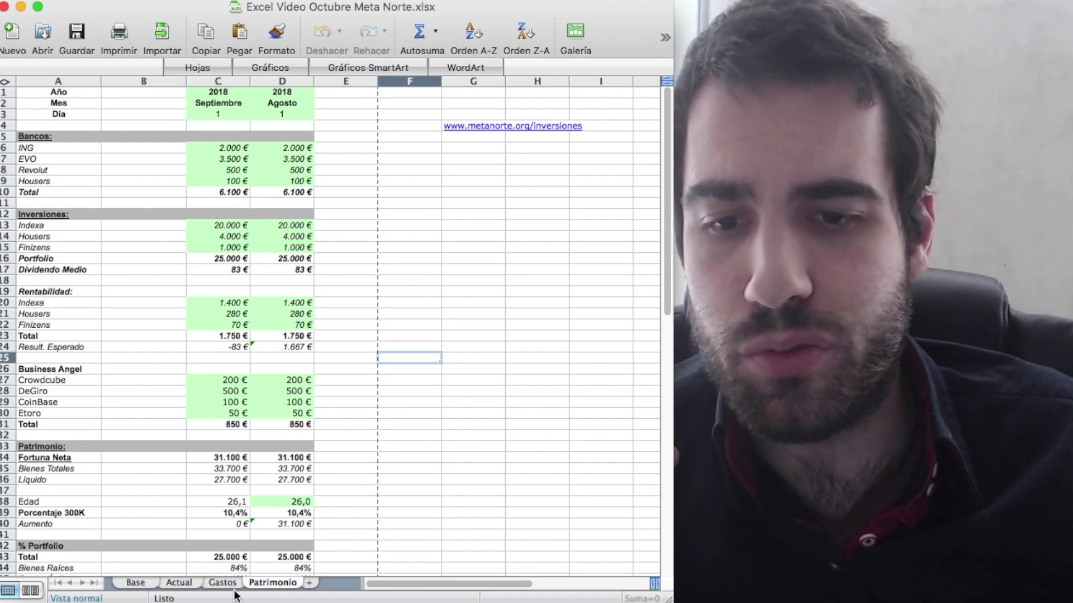
left_click(224, 583)
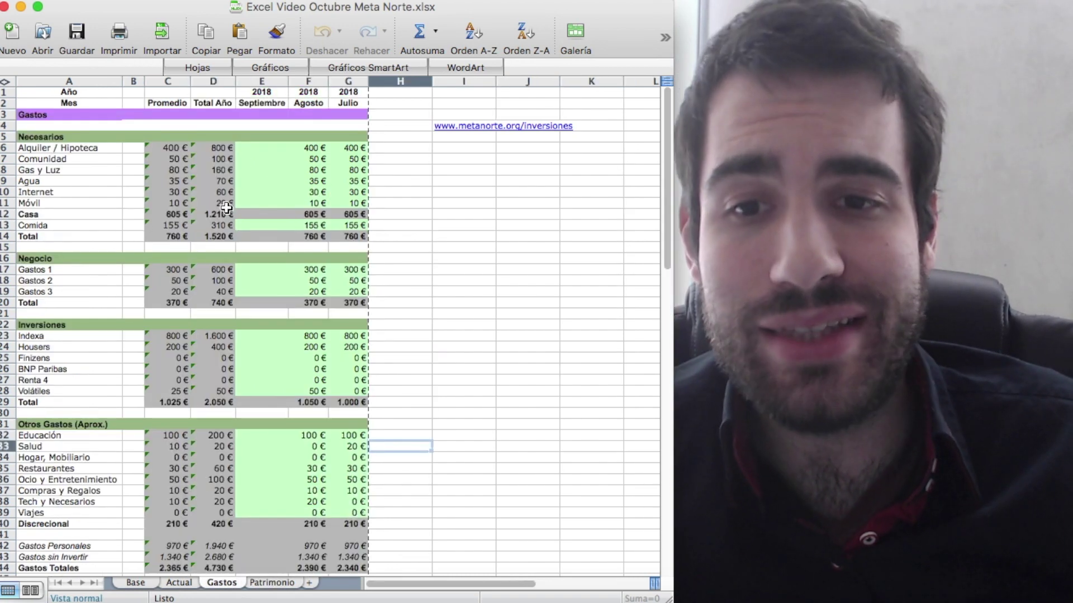
left_click_drag(276, 156, 313, 203)
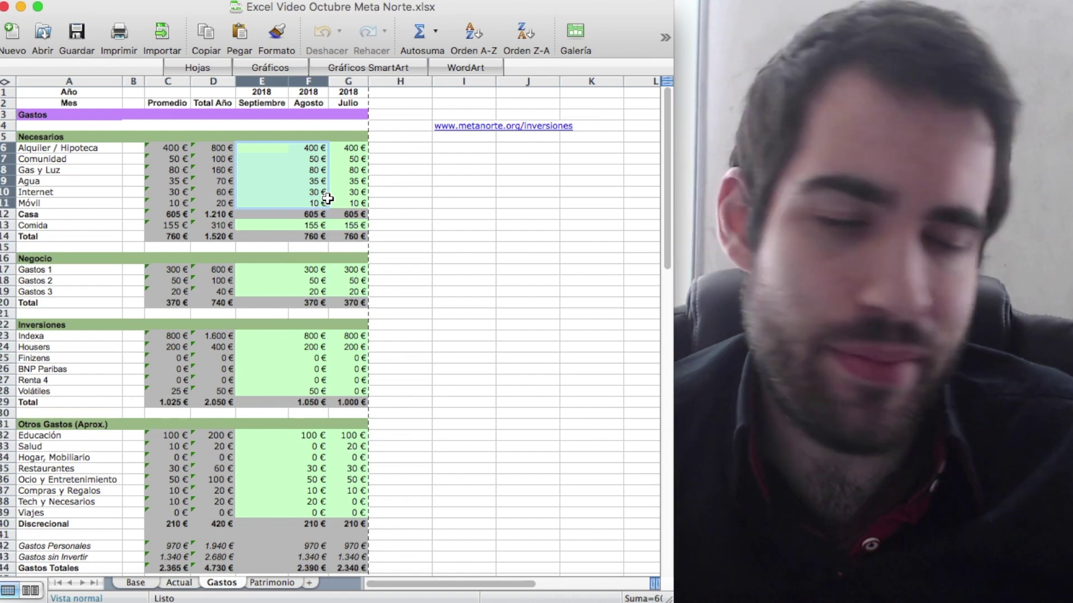
Visit cell B27 on Patrimonio, pass through Gastos, Actual and Base, ending on Patrimonio.
left_click(262, 583)
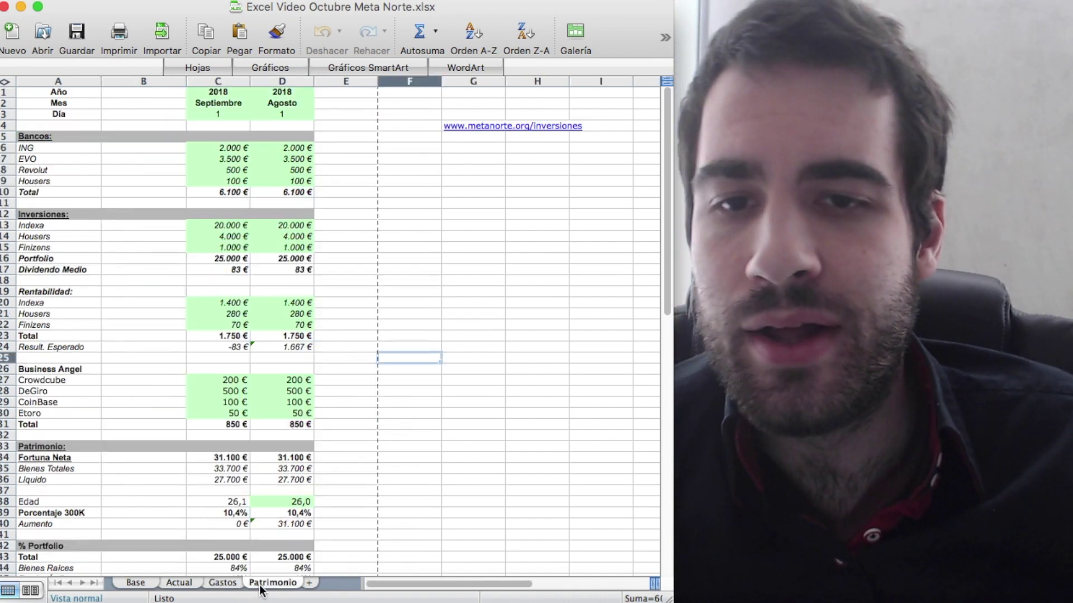
left_click(168, 385)
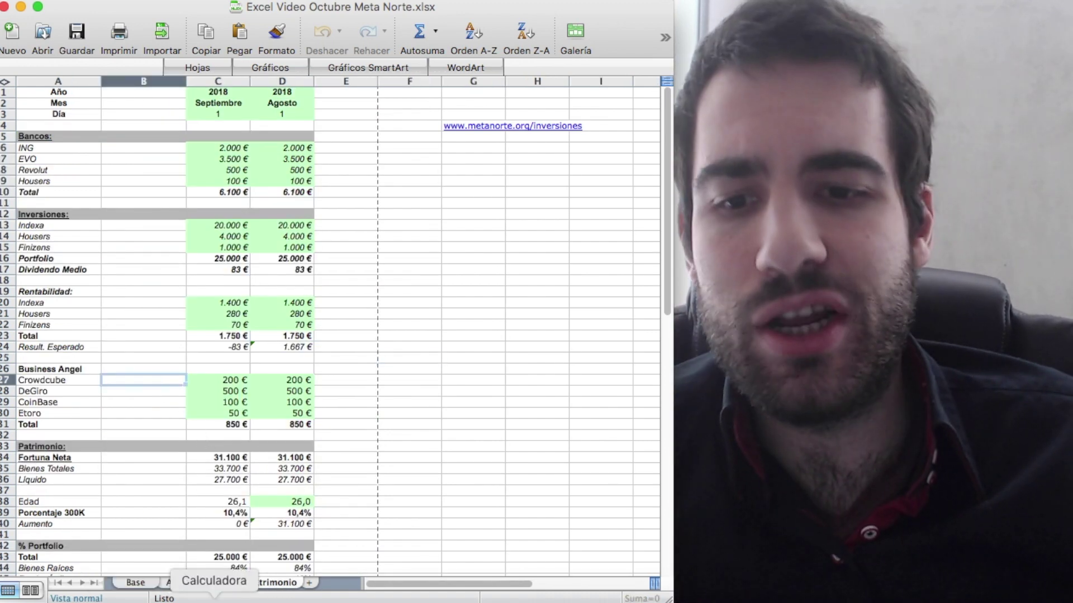
left_click(216, 584)
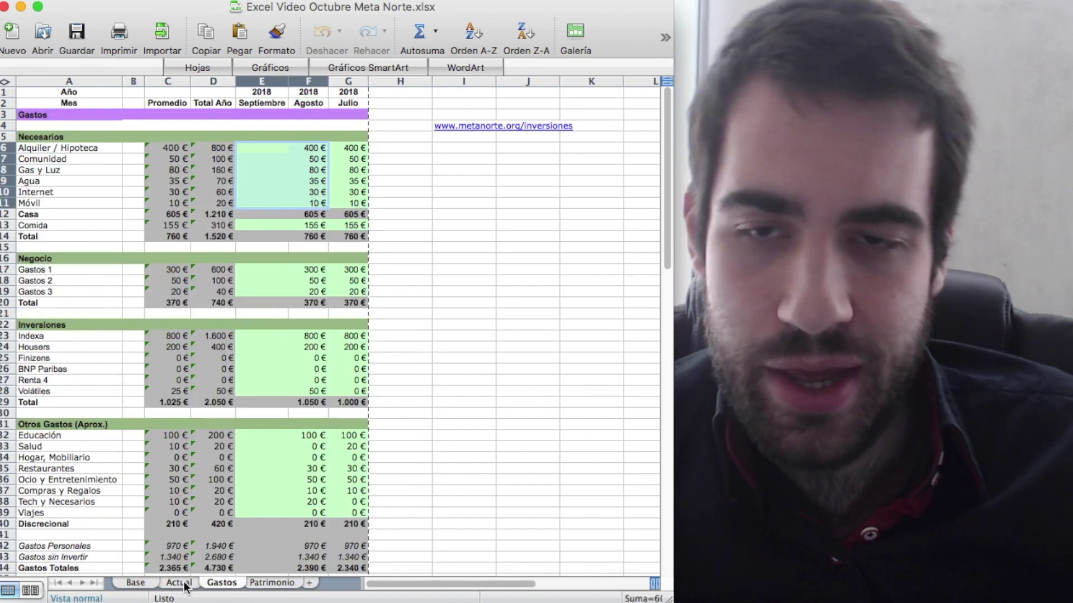
left_click(179, 583)
left_click(137, 583)
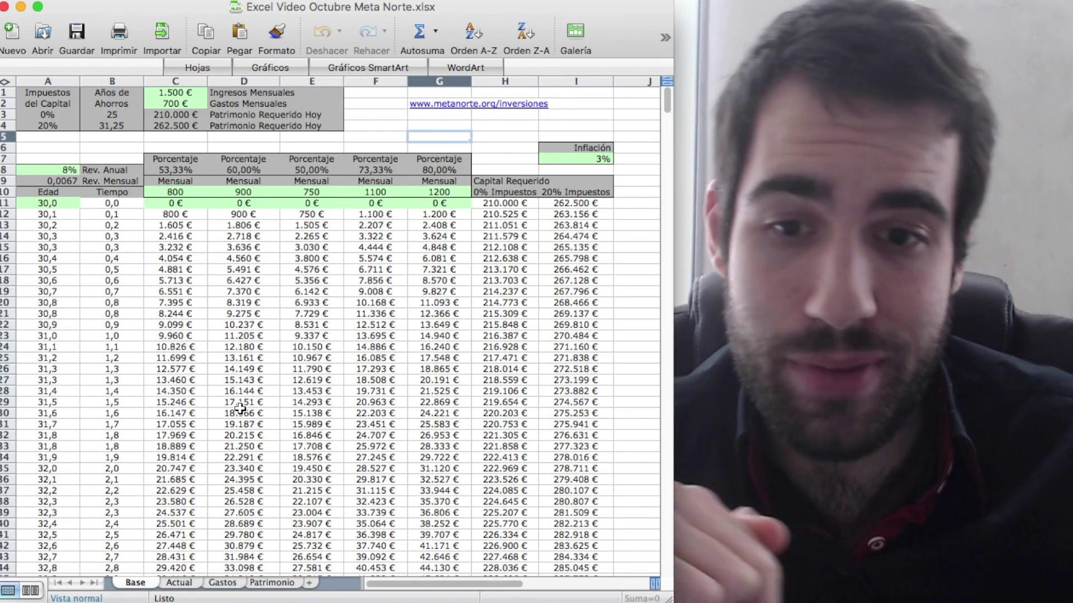
left_click(271, 584)
type("=SUMA(C6:C9)")
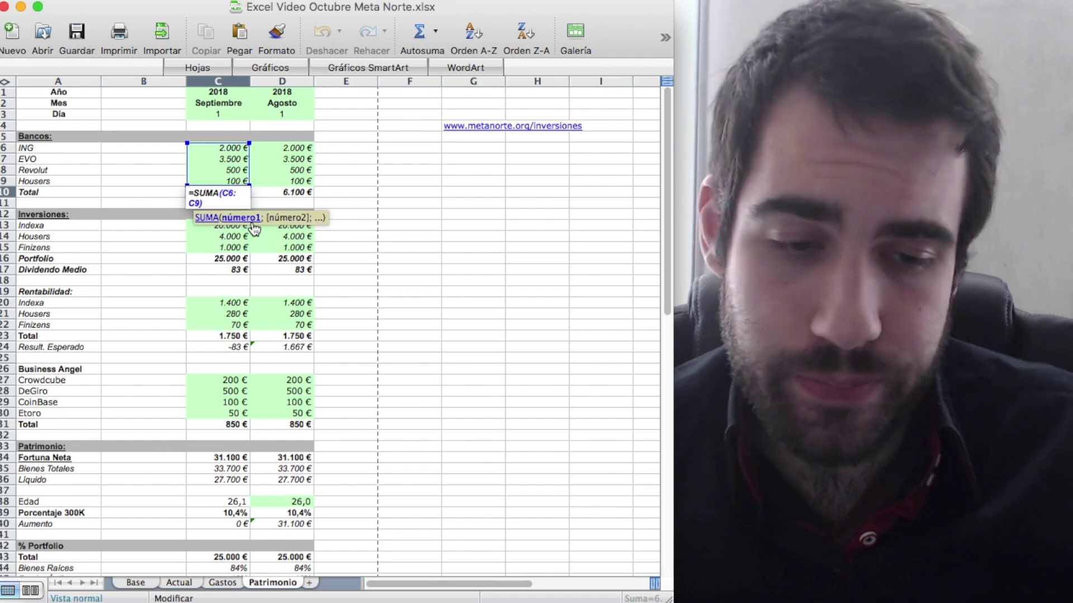
Confirm C10, then revert a failed D10 SUMA edit so it shows 6.100 € again.
key("Return")
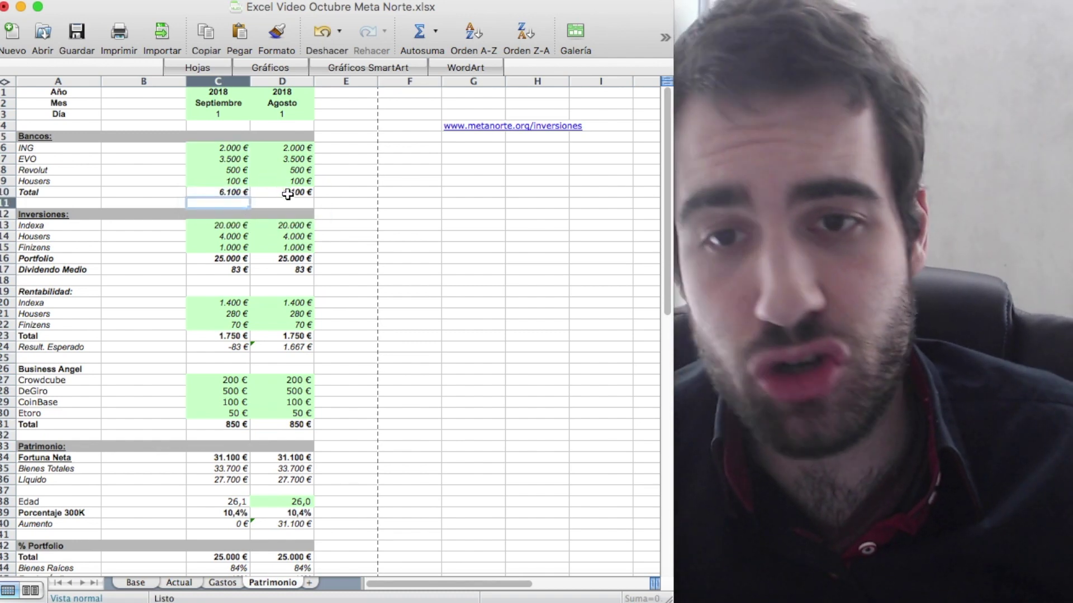
left_click(282, 192)
key("super+shift+t")
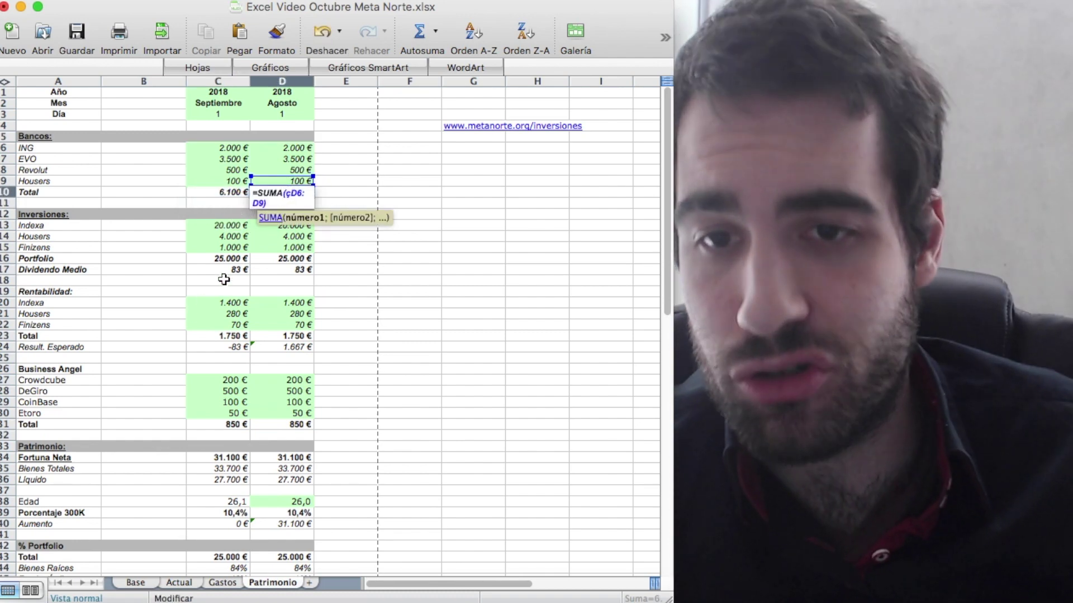
type("+C16+C16")
key("Return")
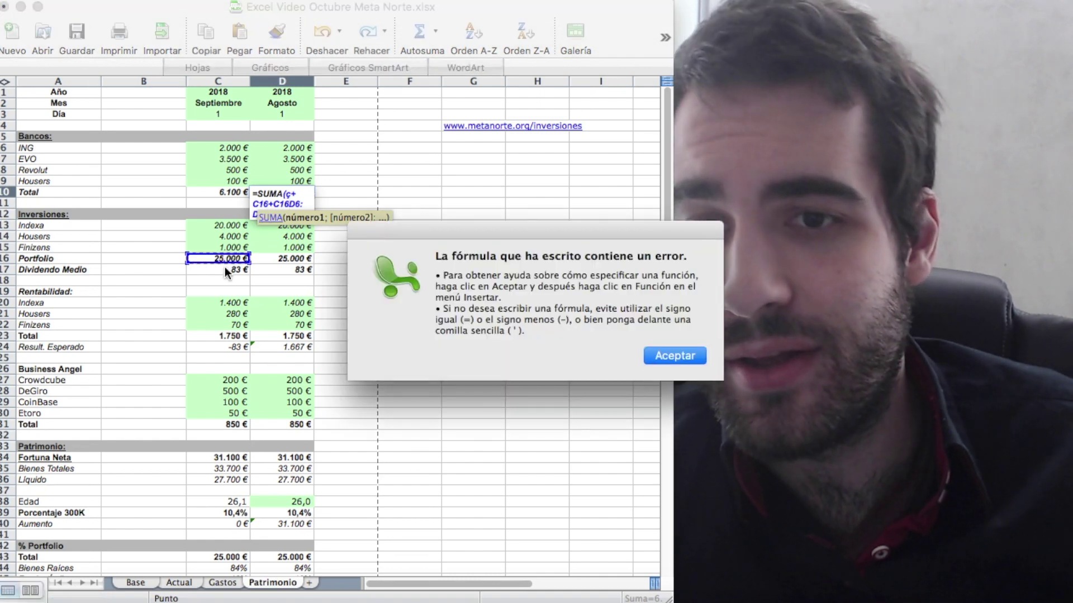
key("Return")
key("Return")
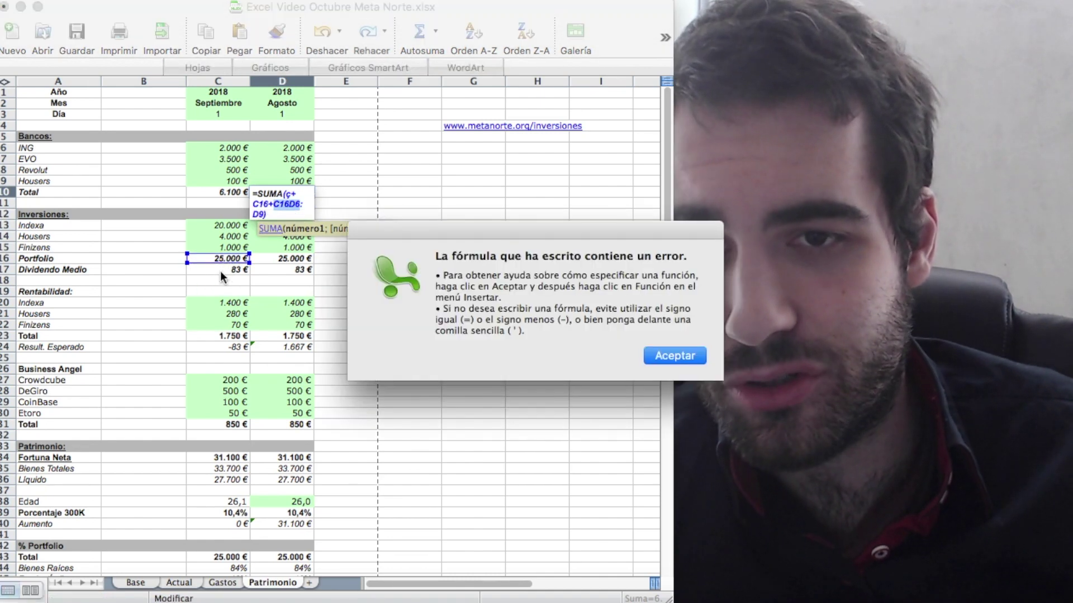
key("Return")
key("Return")
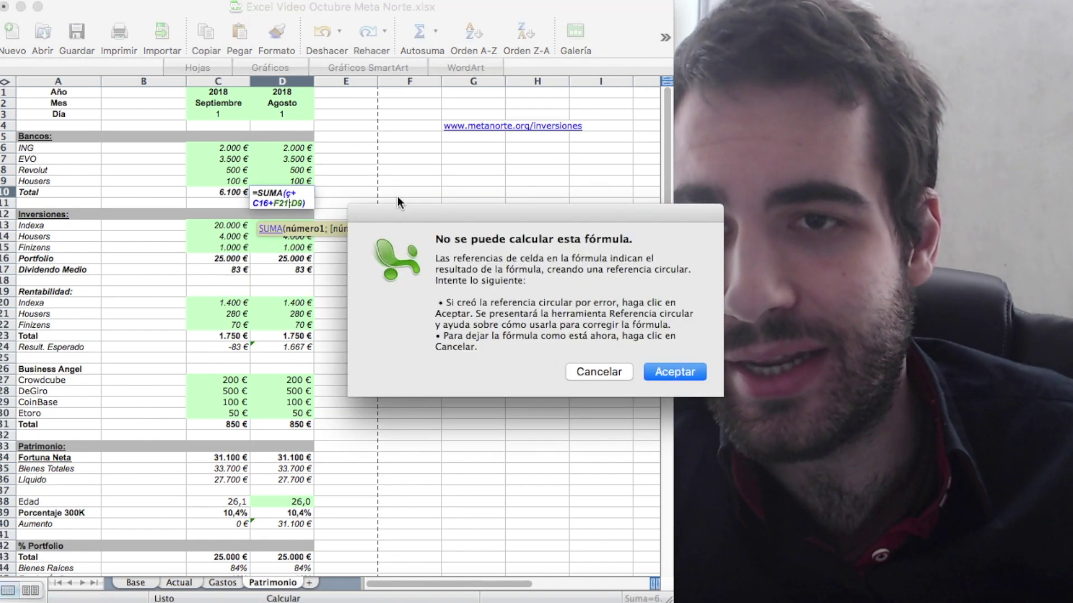
left_click(613, 374)
left_click(148, 0)
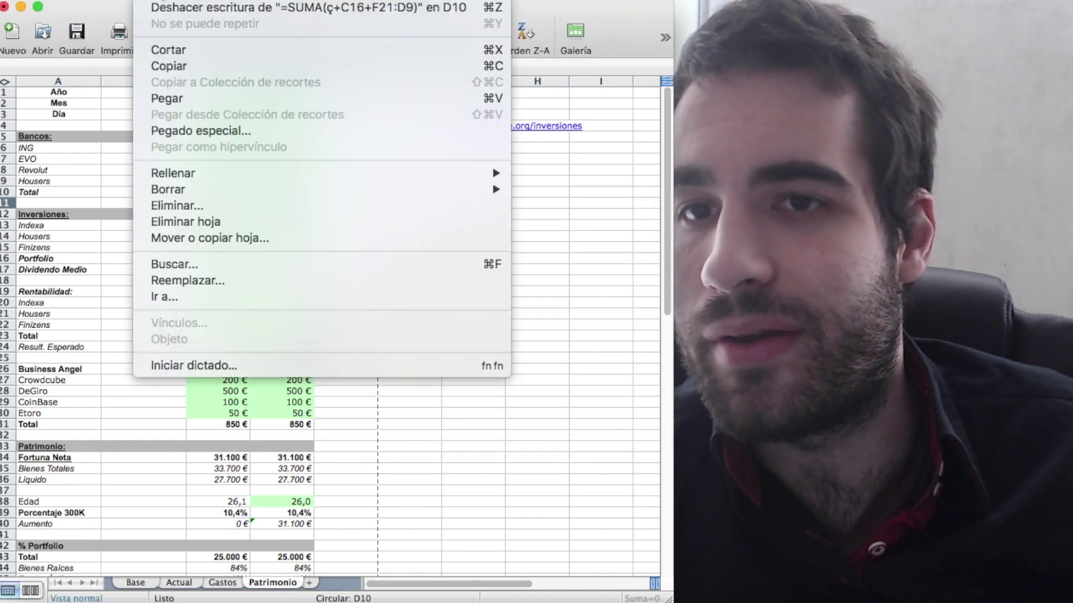
left_click(179, 7)
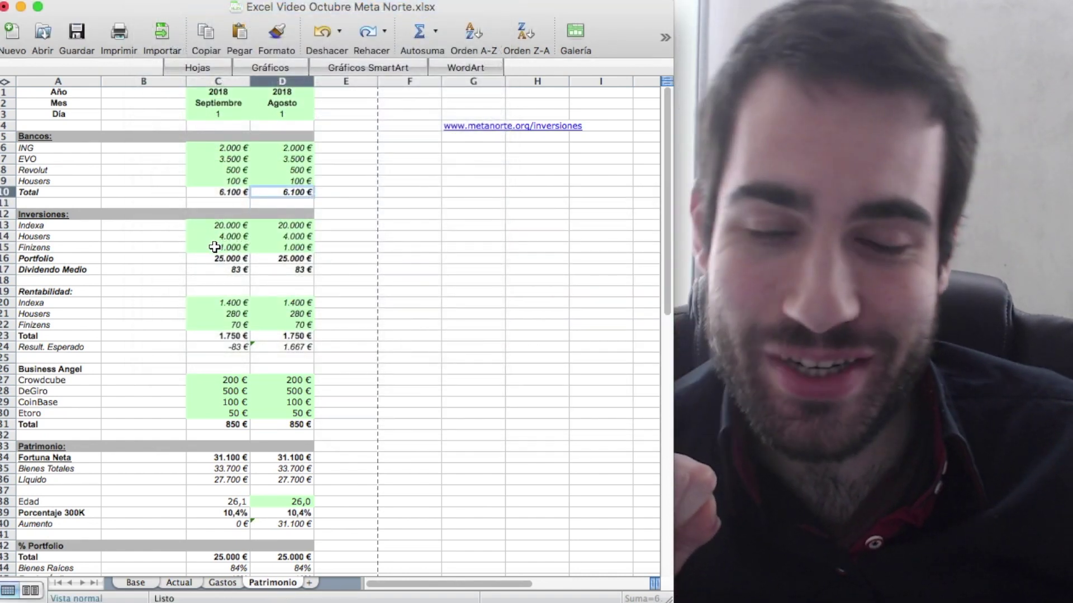
Review the C17 Dividendo Medio, C24 Result. Esperado and Business Angel total formulas without changing them.
double_click(219, 270)
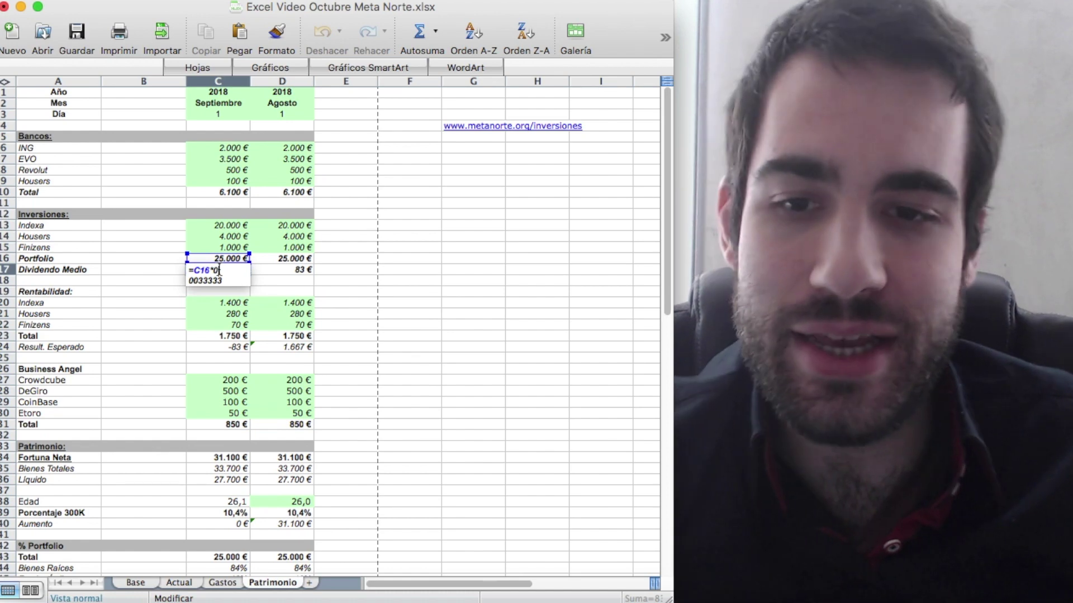
key("Return")
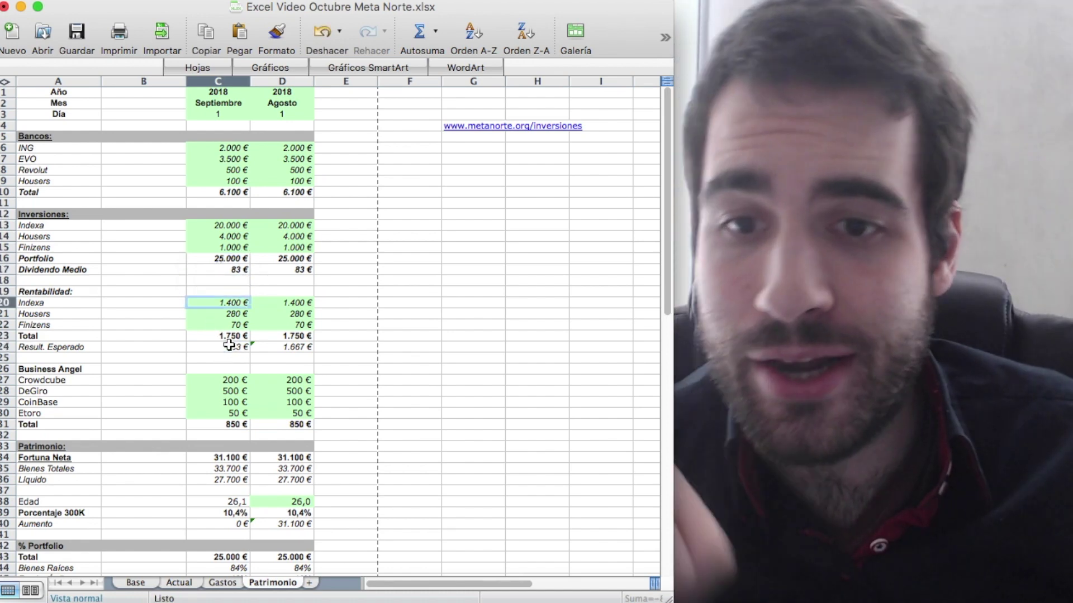
double_click(227, 350)
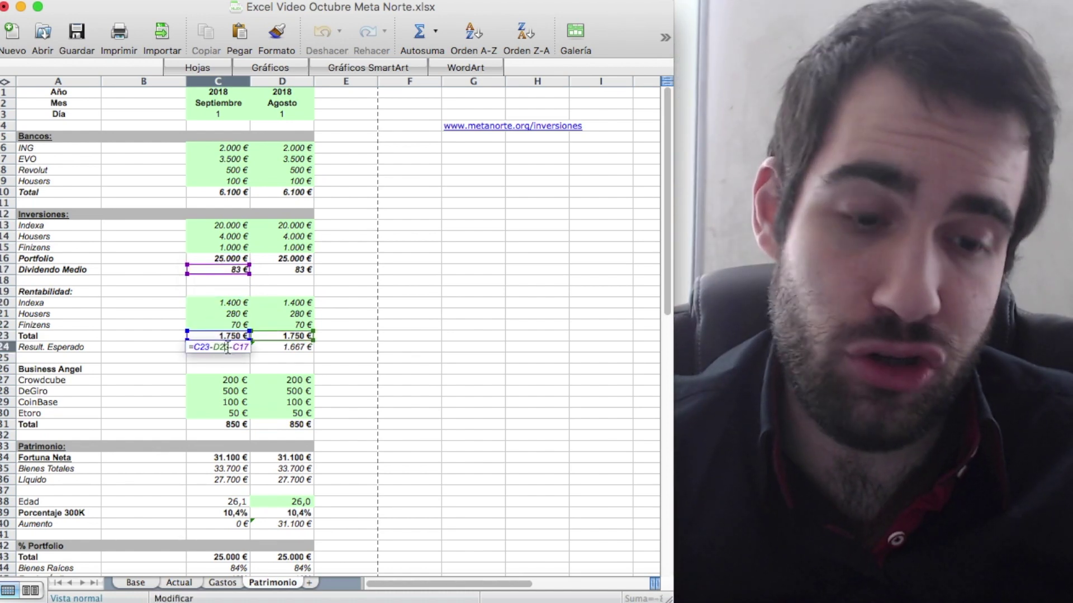
key("Return")
scroll(202, 375, "down", 1)
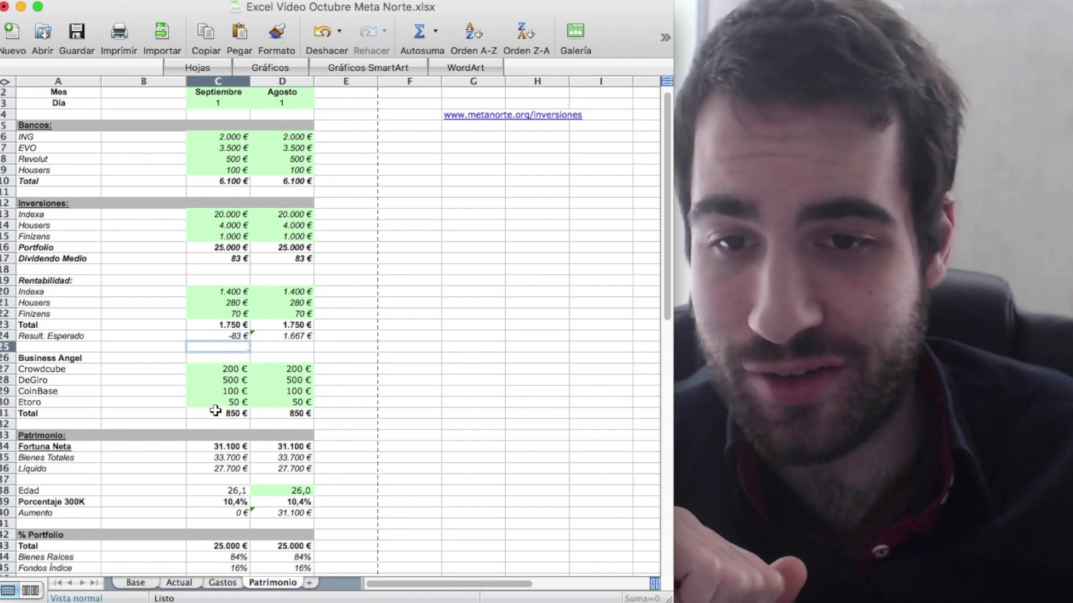
double_click(215, 412)
key("Return")
Review the C39 Porcentaje 300K, Fortuna Neta and C48 Otro Patrimonio formulas unchanged, then return to Base.
scroll(220, 430, "down", 4)
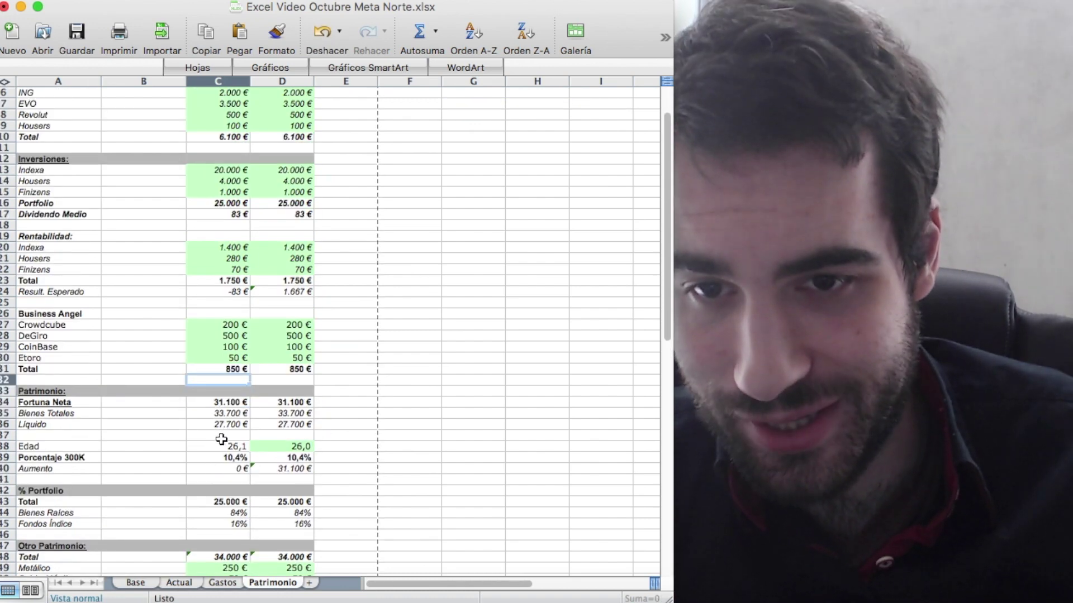
scroll(222, 440, "down", 2)
left_click(220, 434)
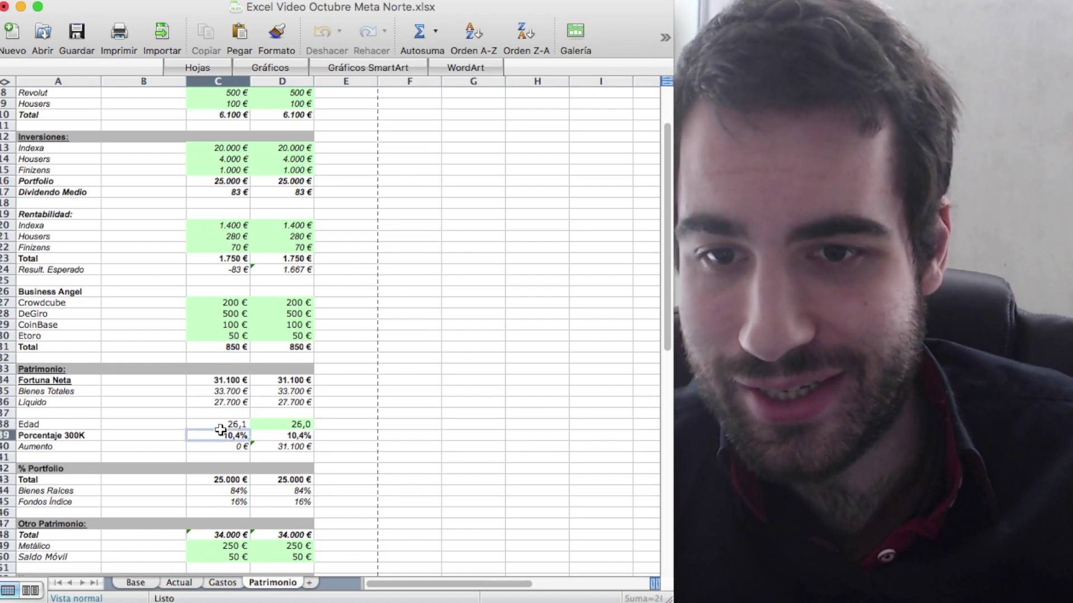
key("Return")
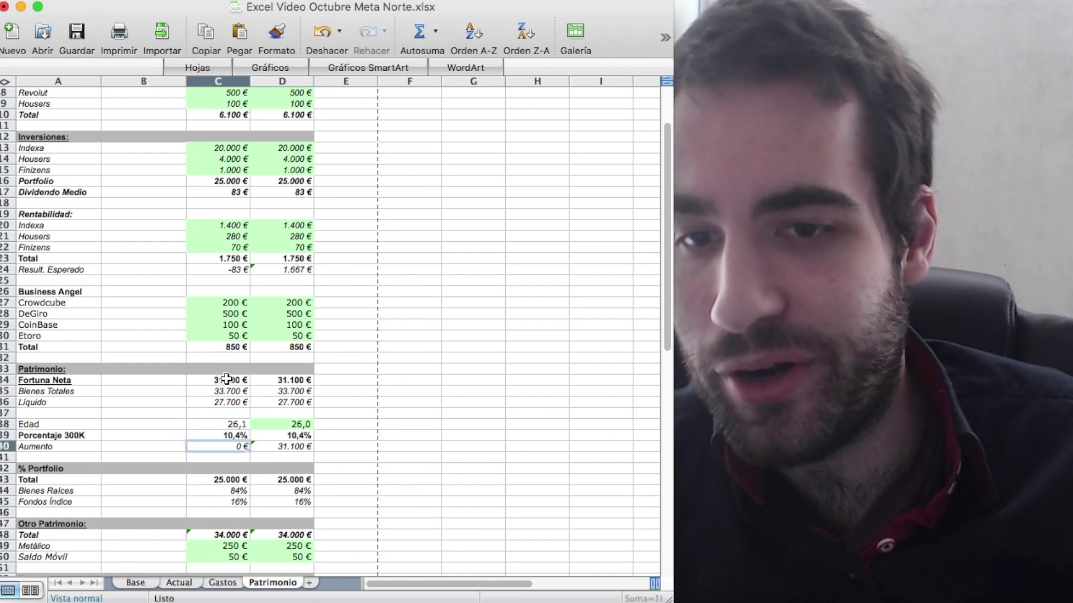
key("Return")
scroll(204, 447, "down", 4)
left_click(223, 490)
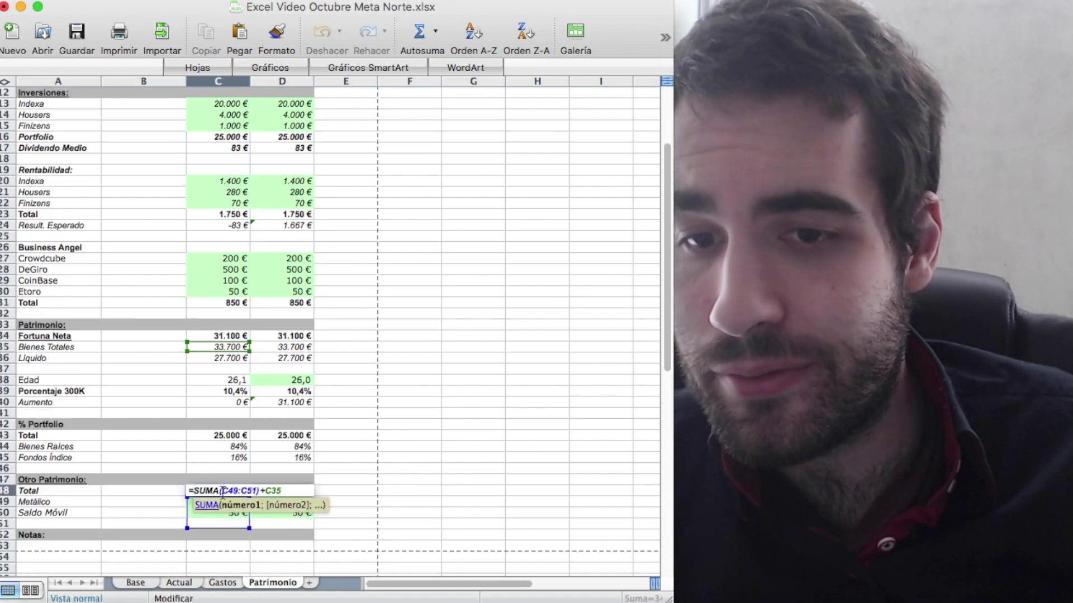
key("Return")
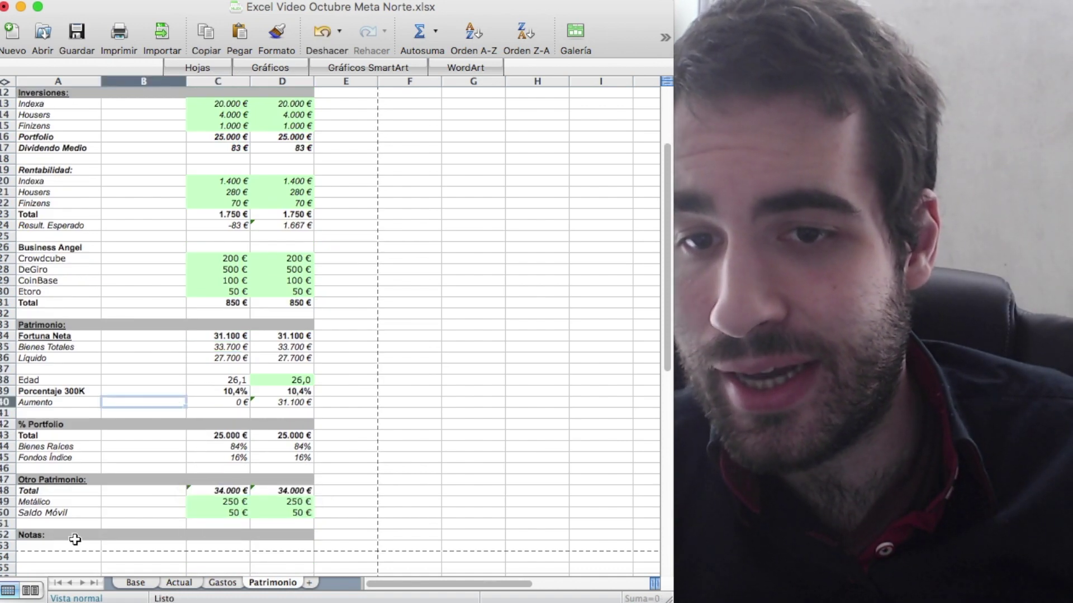
left_click(135, 583)
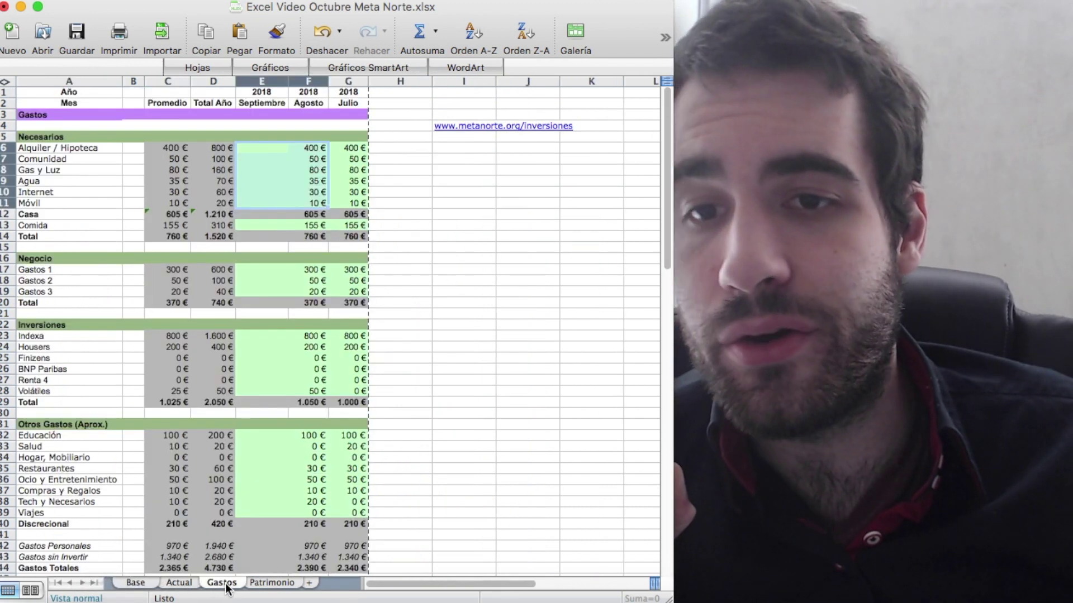
Highlight a block of the Gastos expense table, then columns A–F on Patrimonio.
left_click(222, 583)
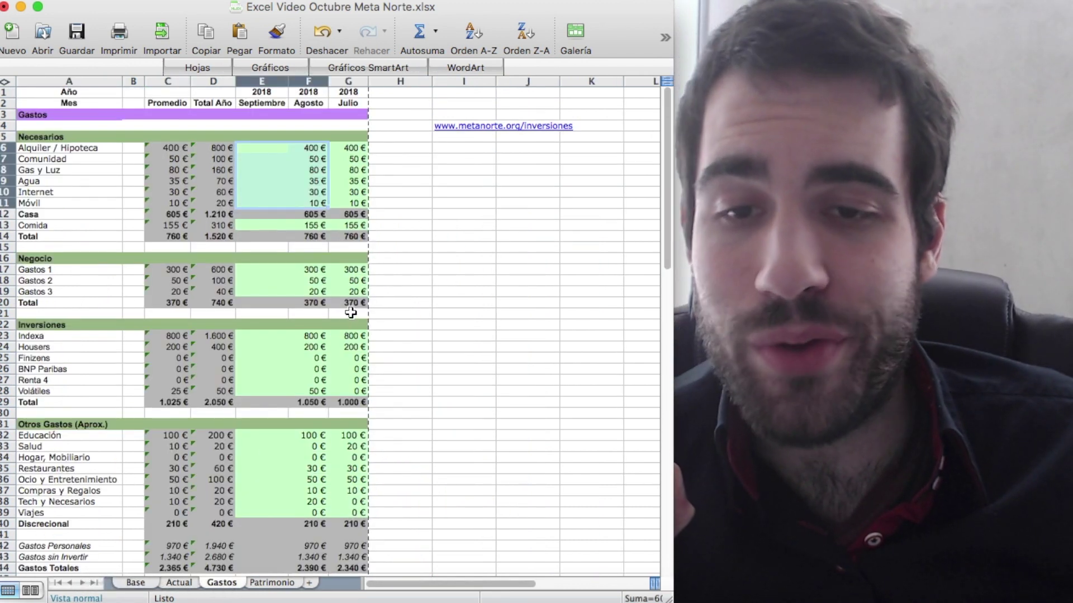
left_click_drag(397, 336, 56, 107)
left_click(447, 511)
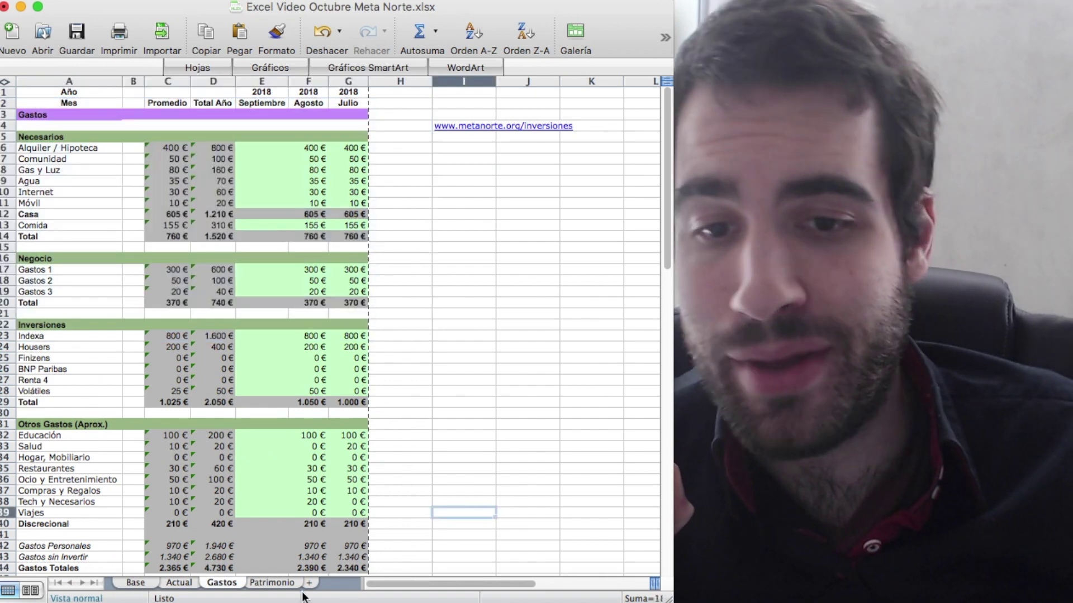
left_click(272, 583)
left_click_drag(436, 569, 77, 36)
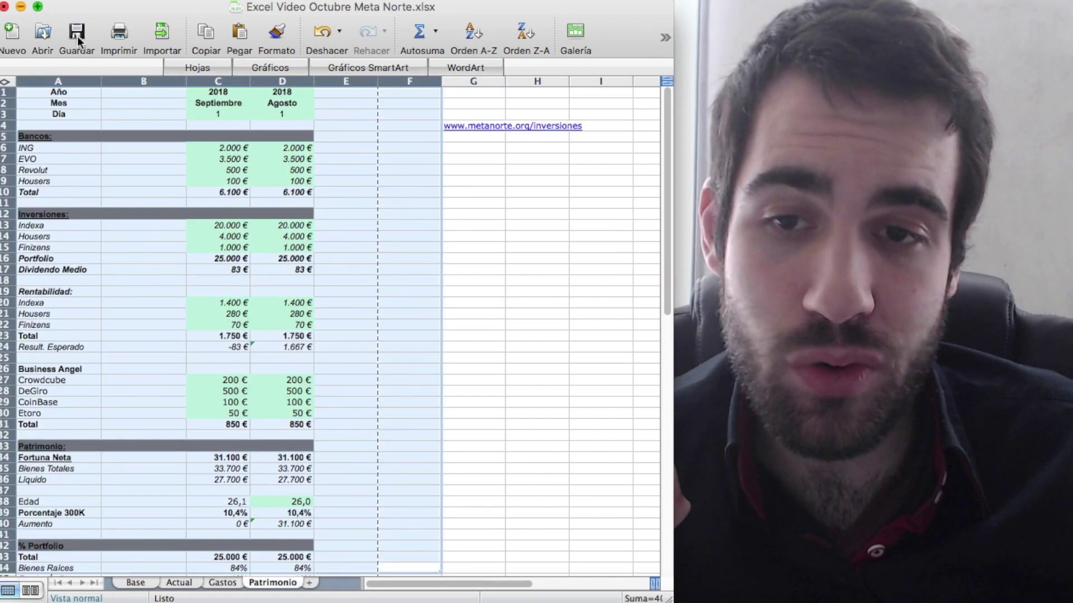
left_click(350, 239)
Highlight the Actual block A3:J34 and the Base savings figures C8:G11, then show Gastos.
left_click(178, 583)
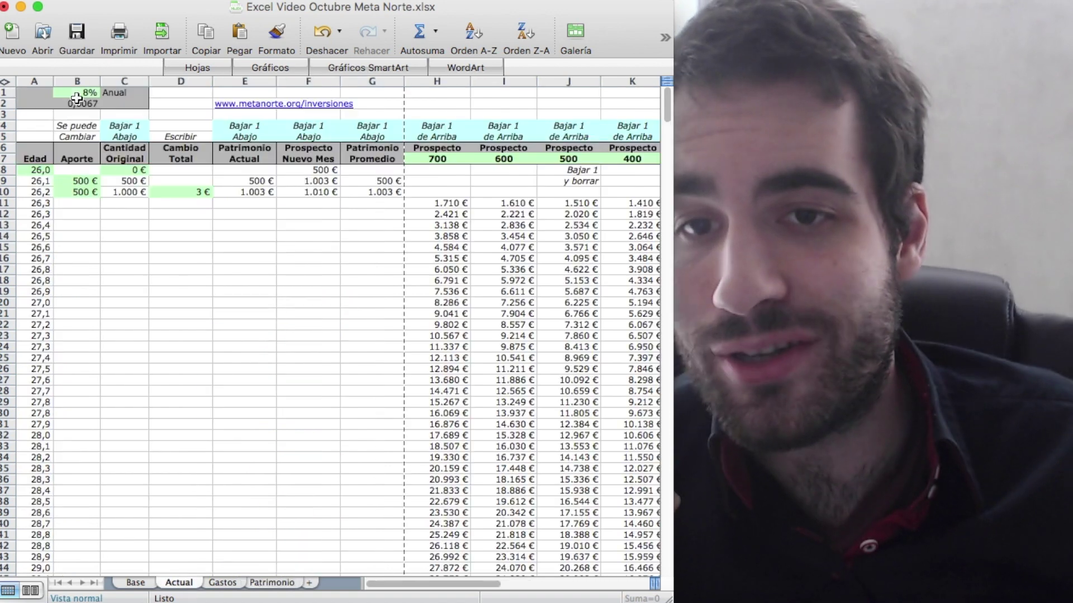
left_click_drag(34, 115, 581, 458)
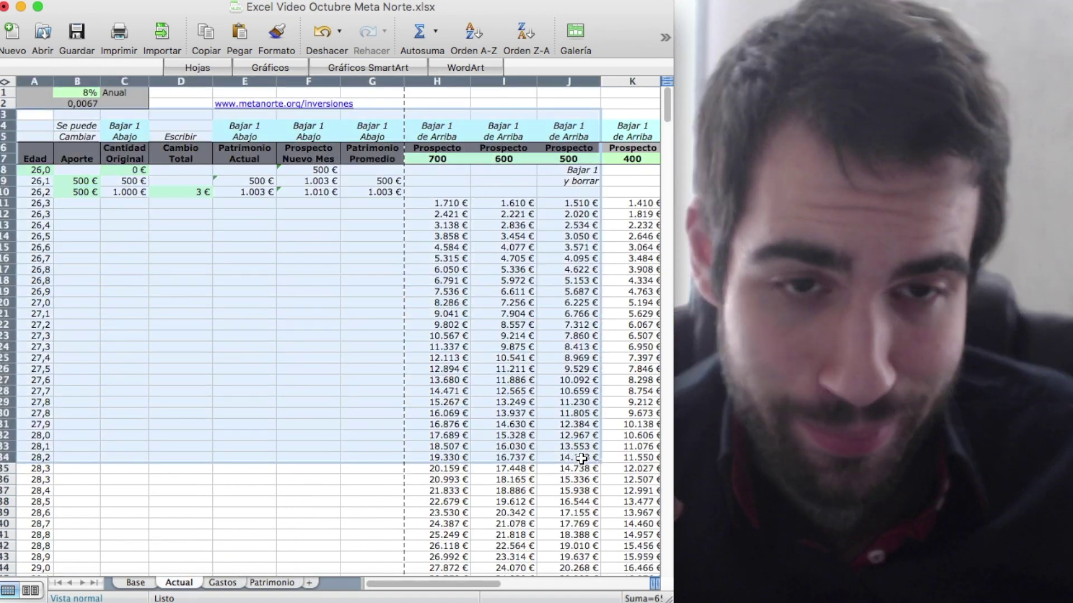
left_click(124, 347)
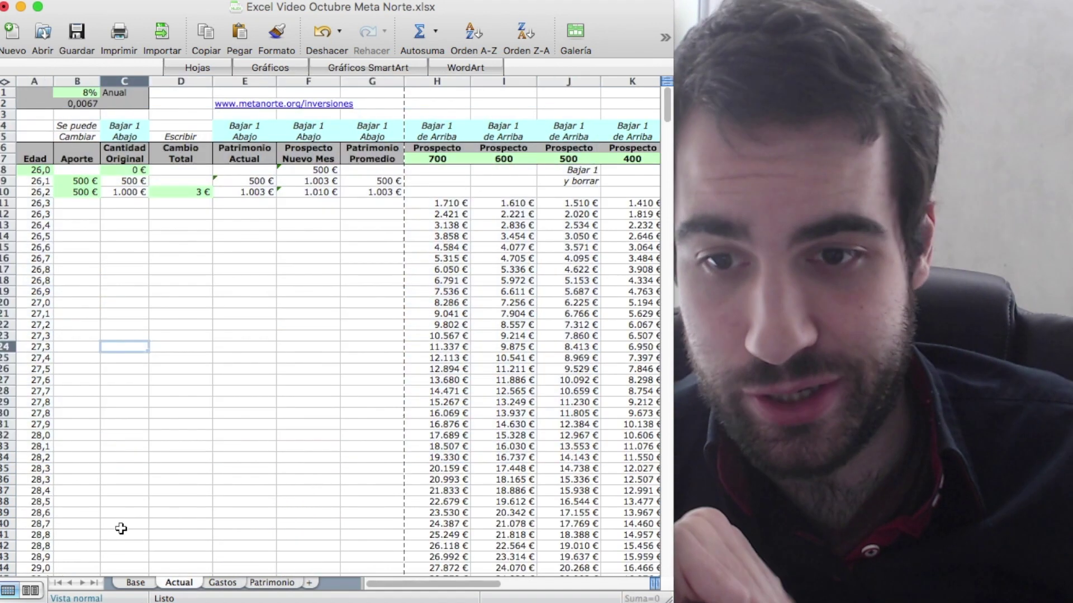
left_click(135, 583)
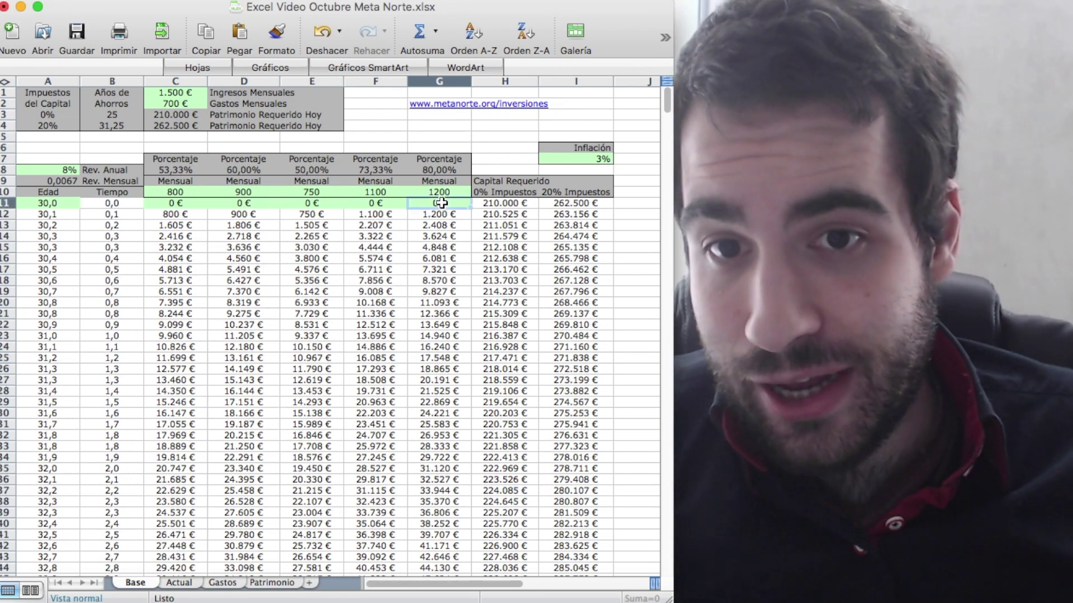
left_click_drag(441, 203, 225, 190)
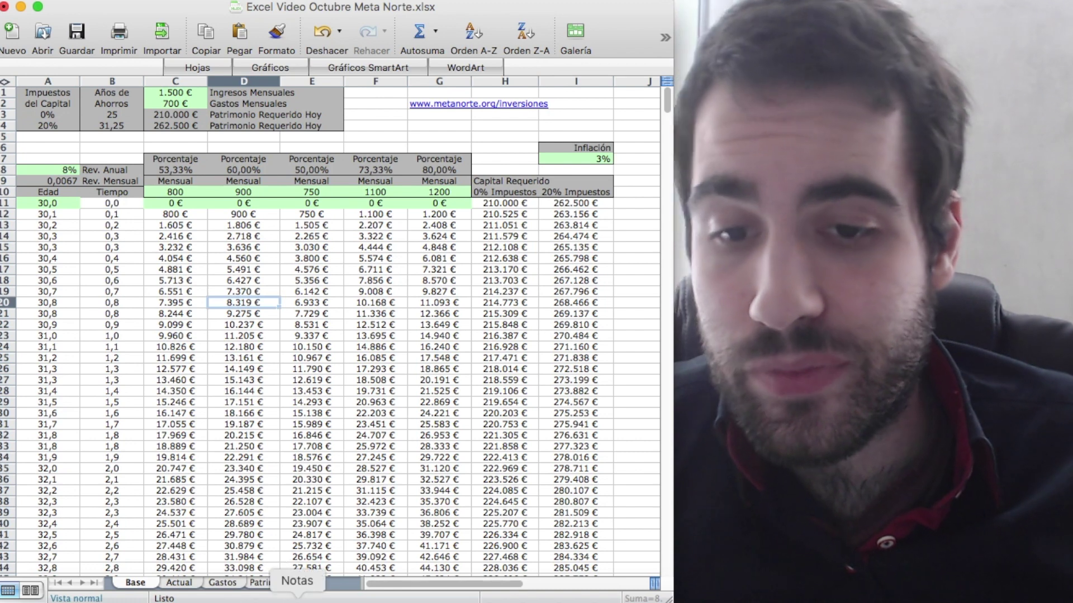
left_click(223, 583)
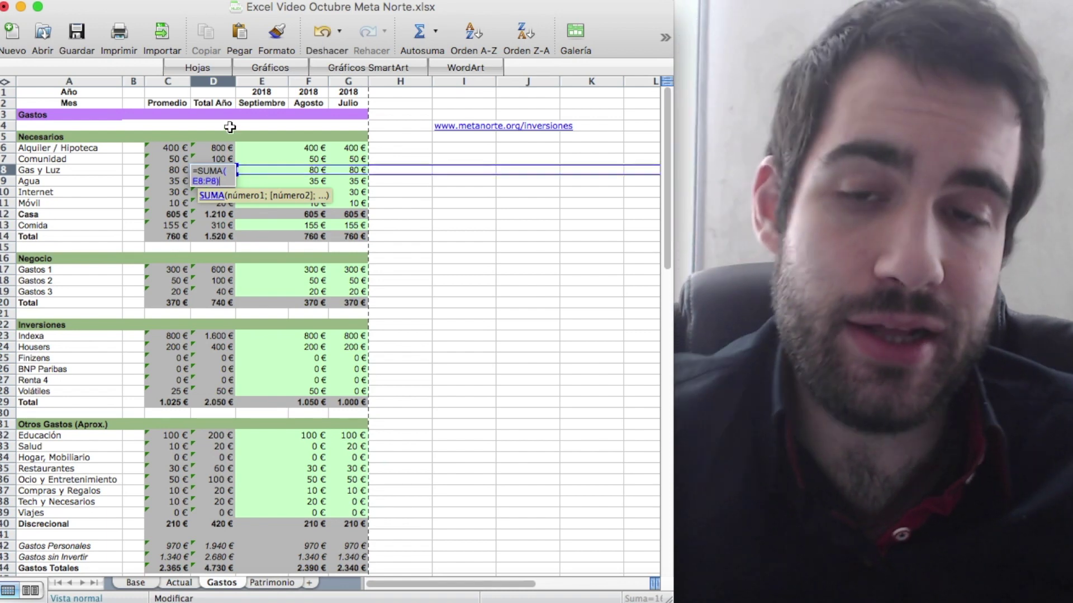
key("Return")
left_click(272, 91)
key("ctrl+i")
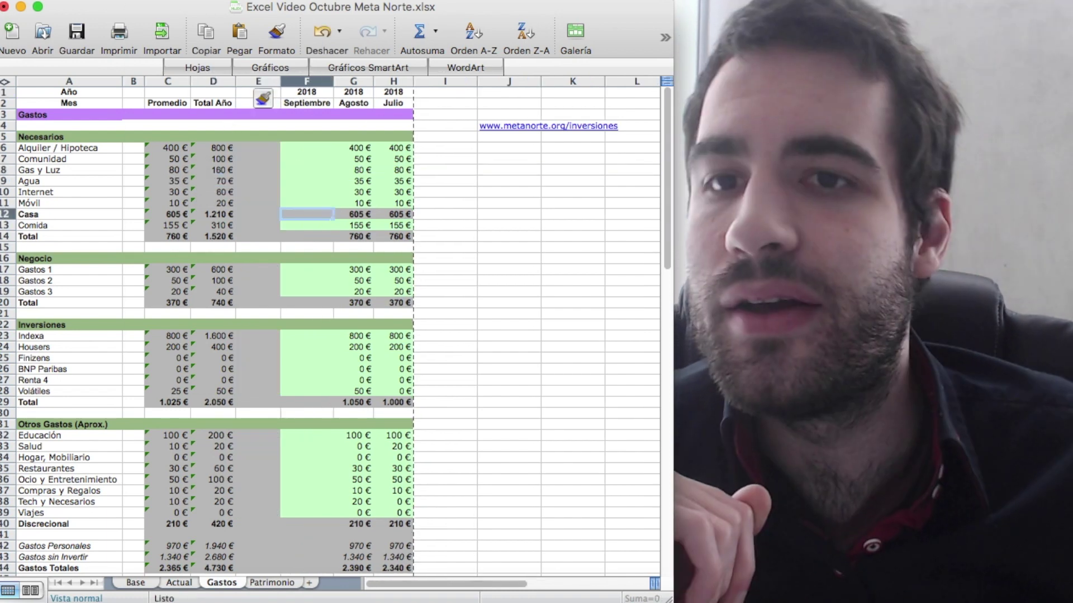
key("ctrl+z")
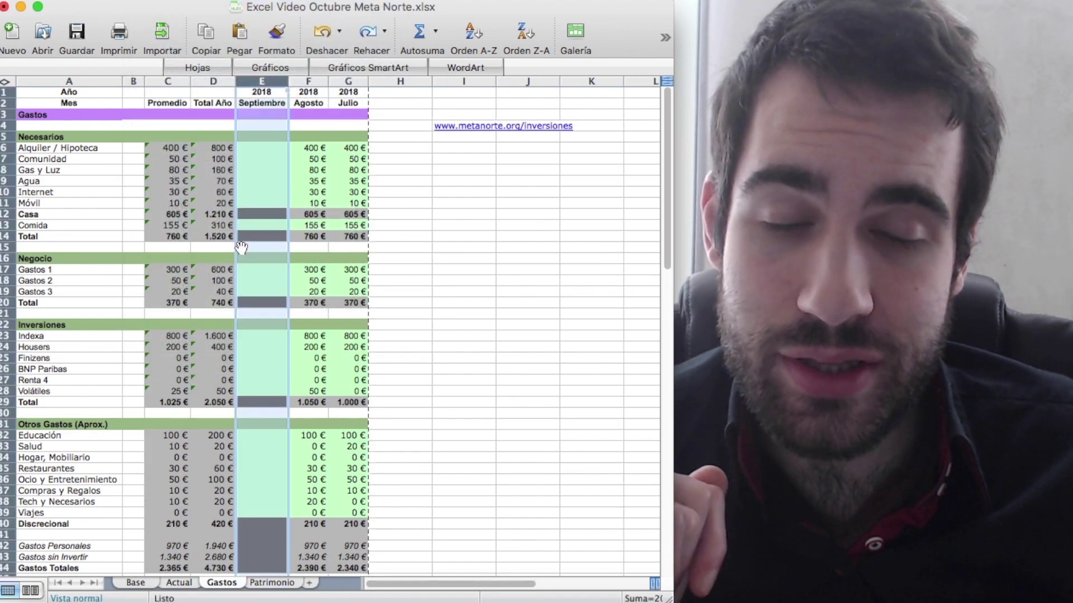
left_click(271, 446)
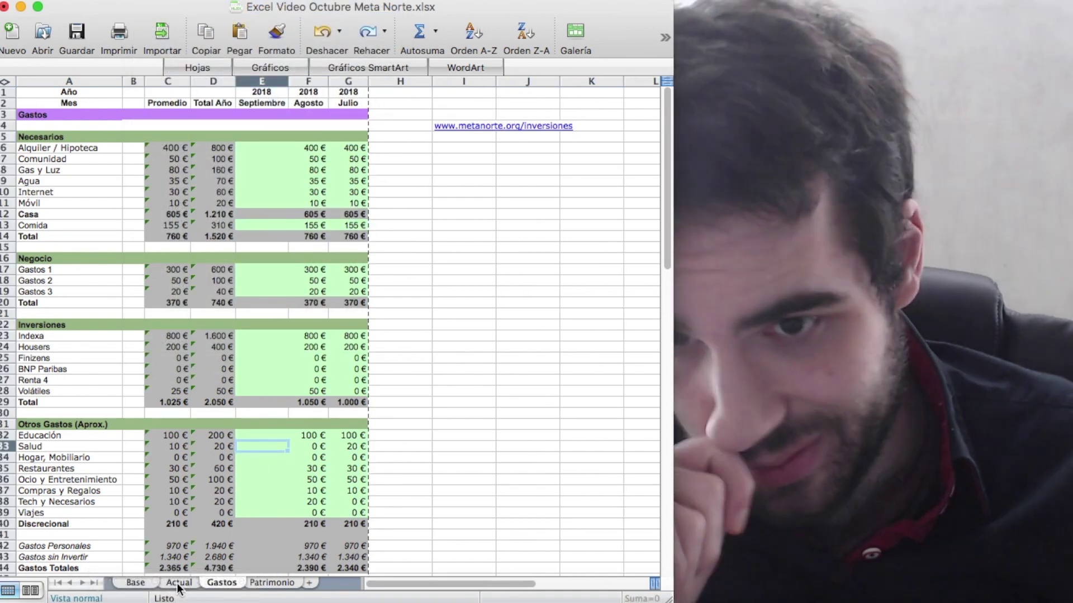
left_click(178, 582)
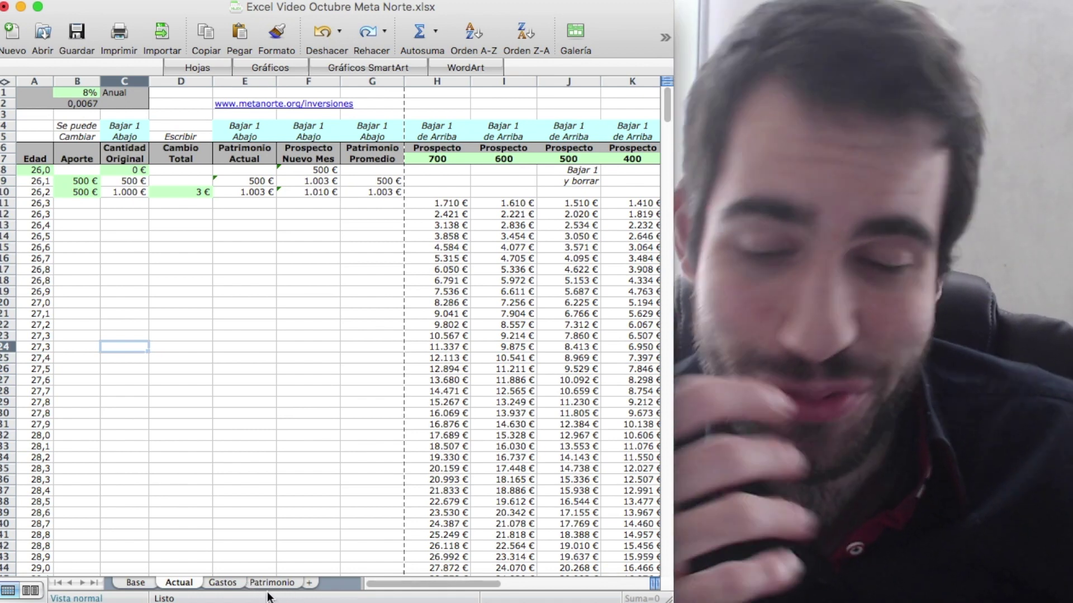
left_click(222, 583)
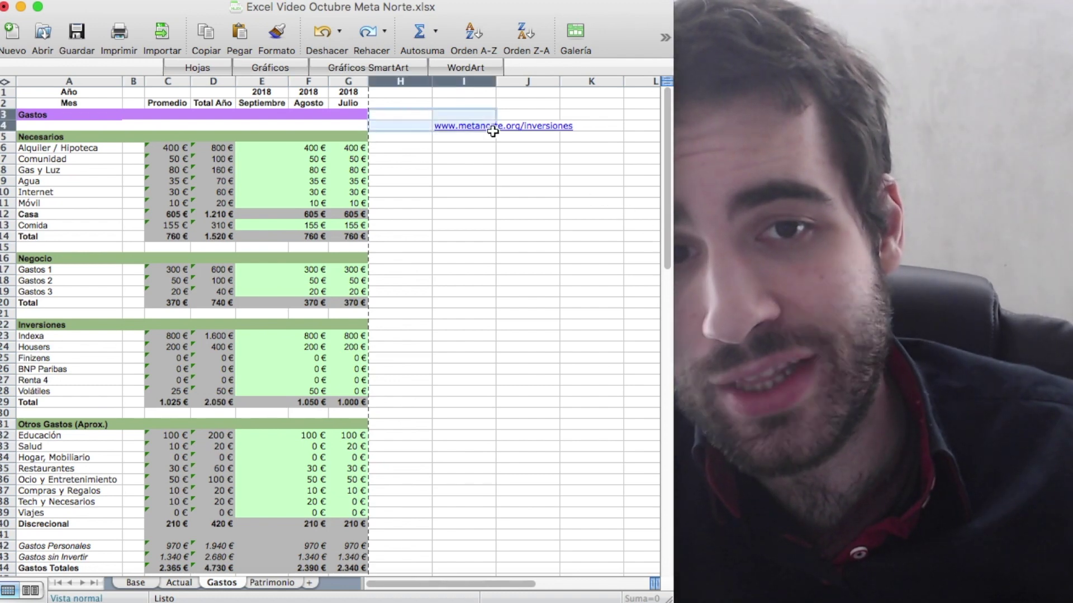
left_click(552, 169)
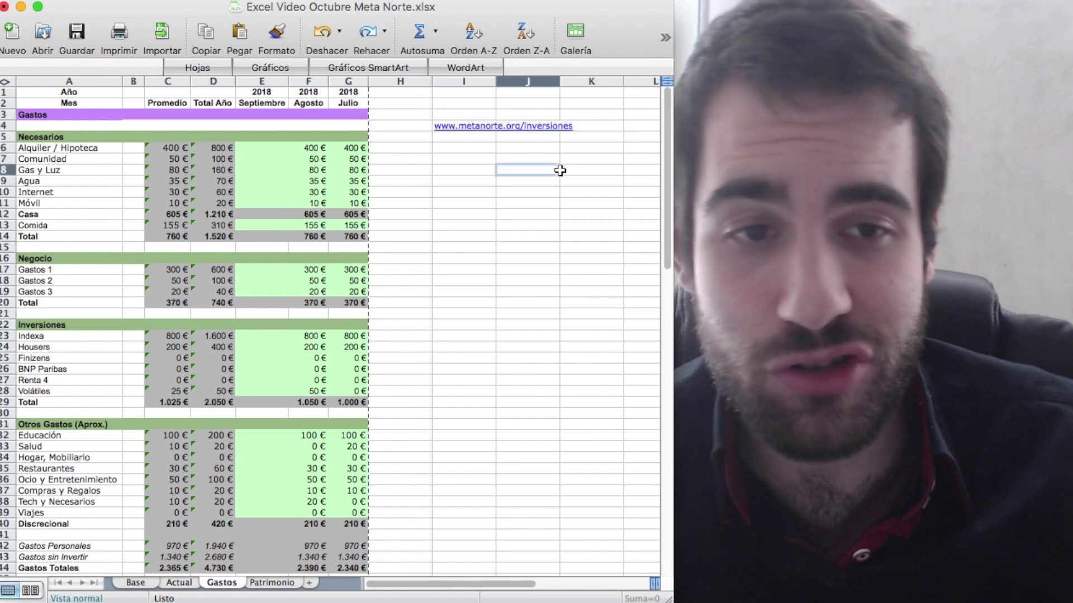
left_click_drag(590, 141, 409, 112)
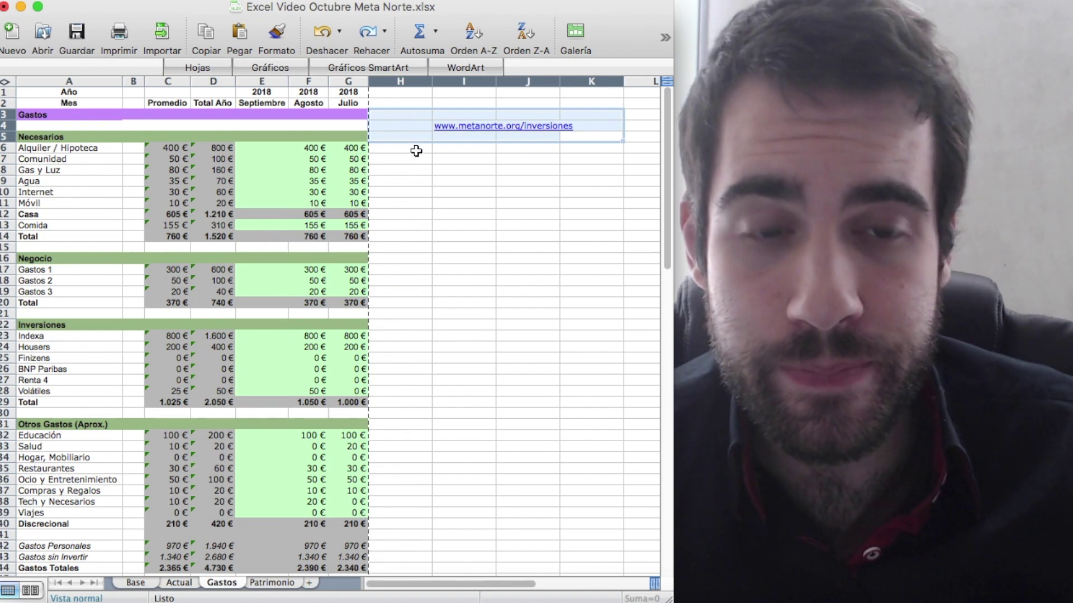
left_click(414, 138)
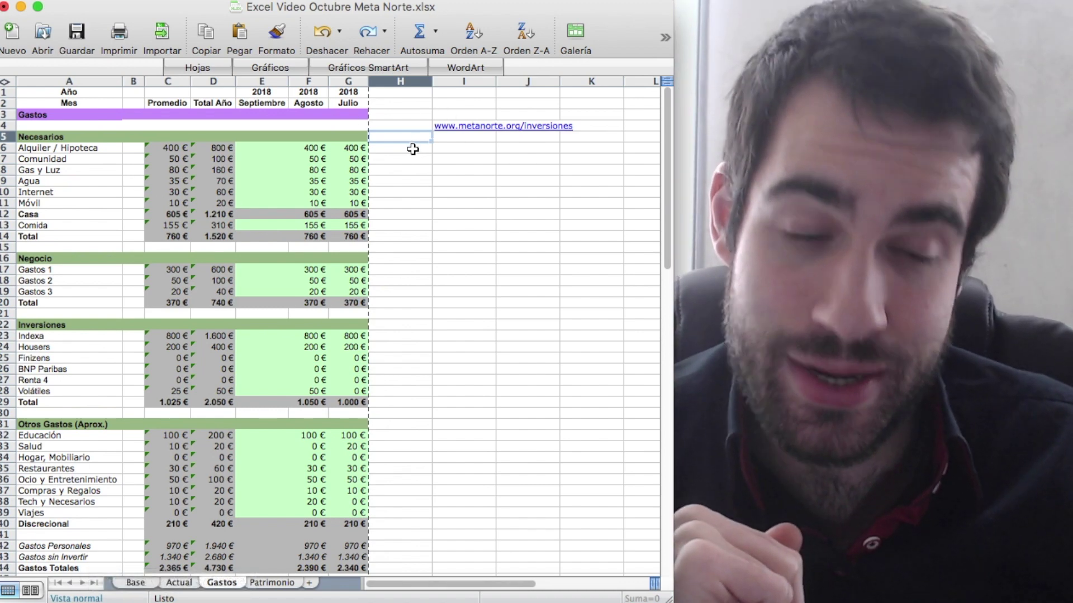
Bring up QuickTime Player's Dock menu with the Detener grabación de pantalla option.
right_click(132, 599)
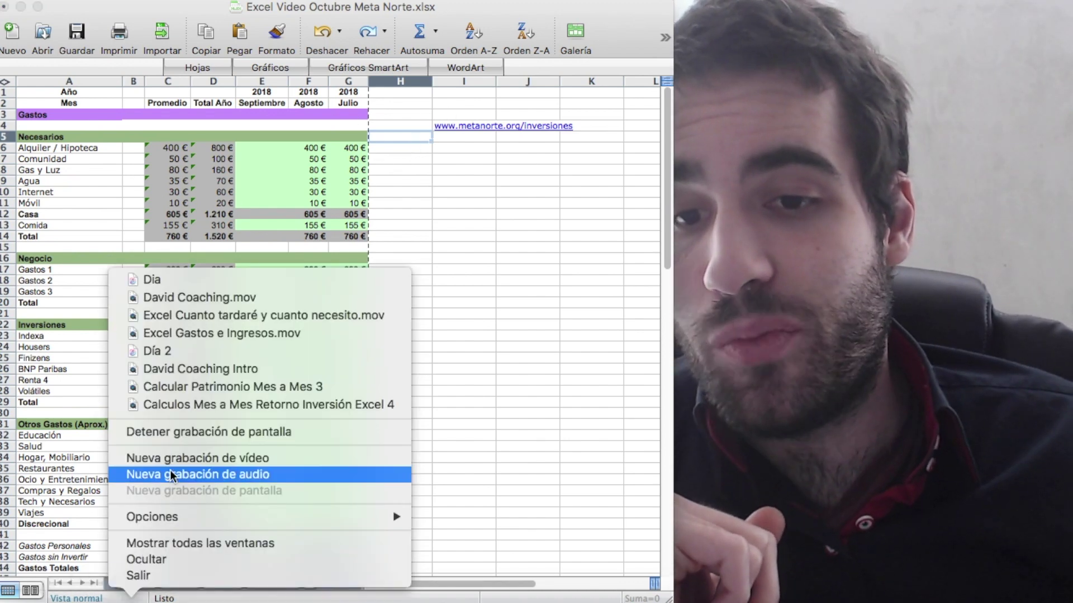